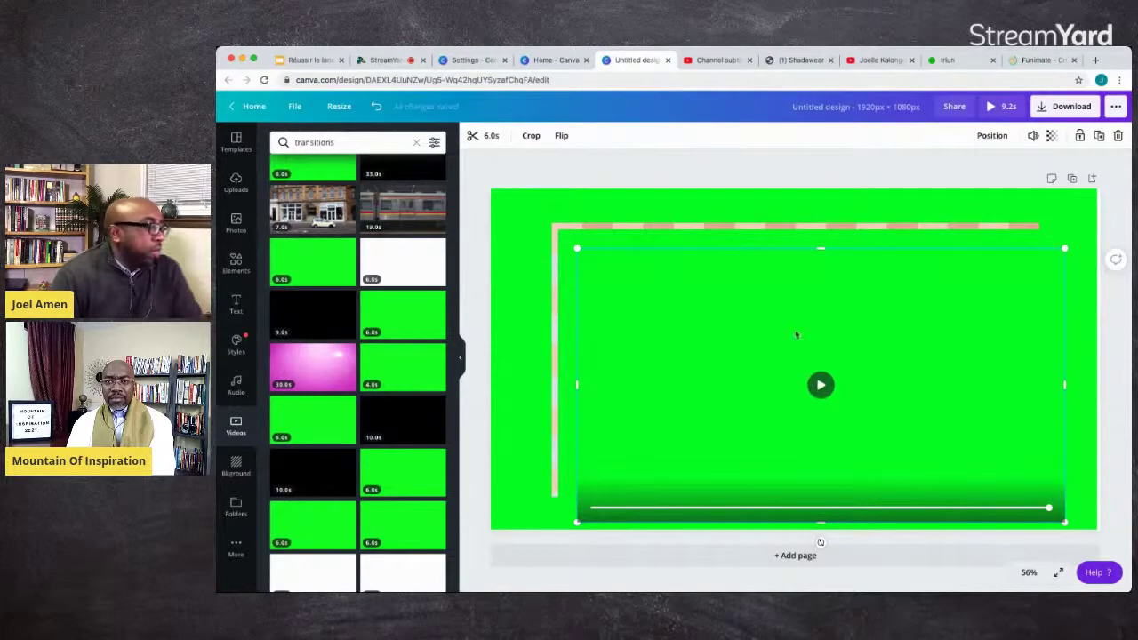
Delete the stacked green clips that cover the checkered clip on the page
key("Escape")
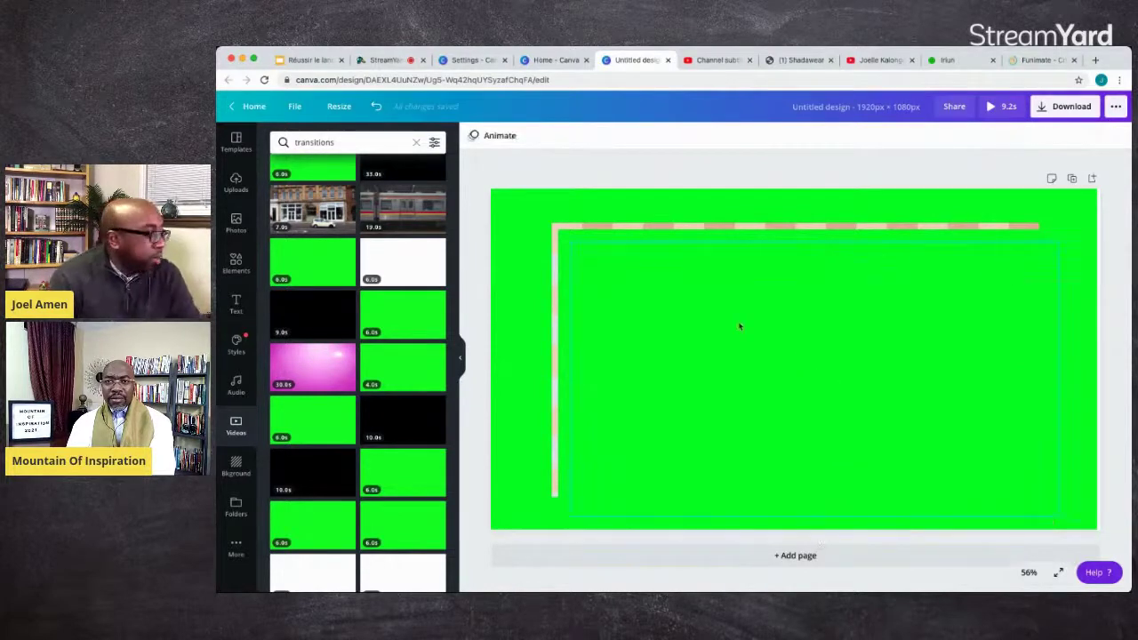
left_click(745, 264)
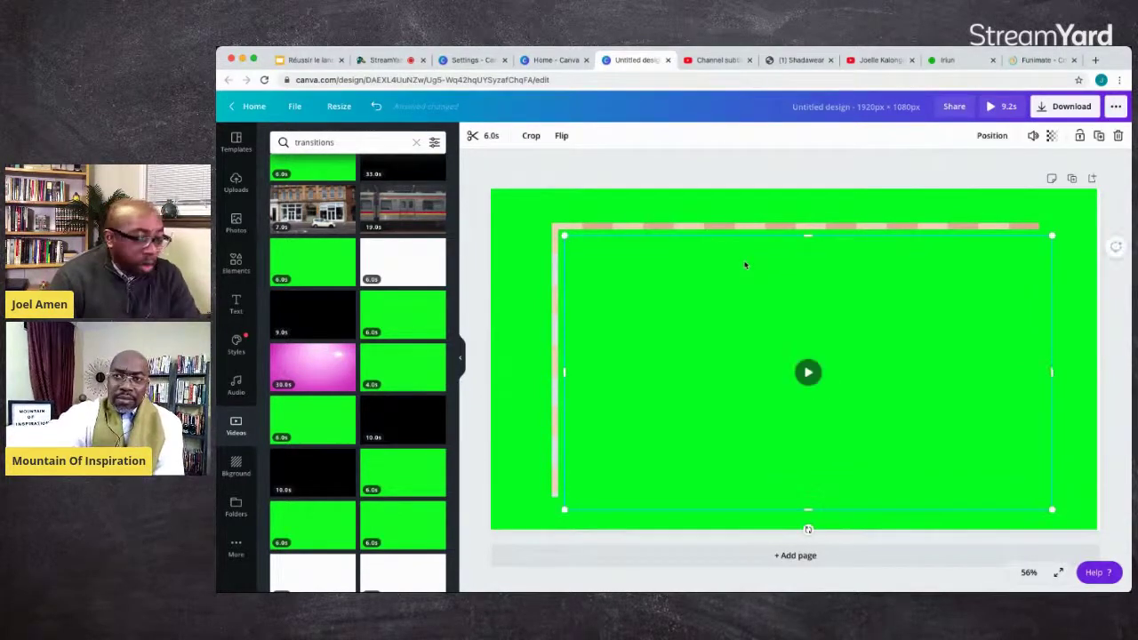
key("Escape")
key("Escape")
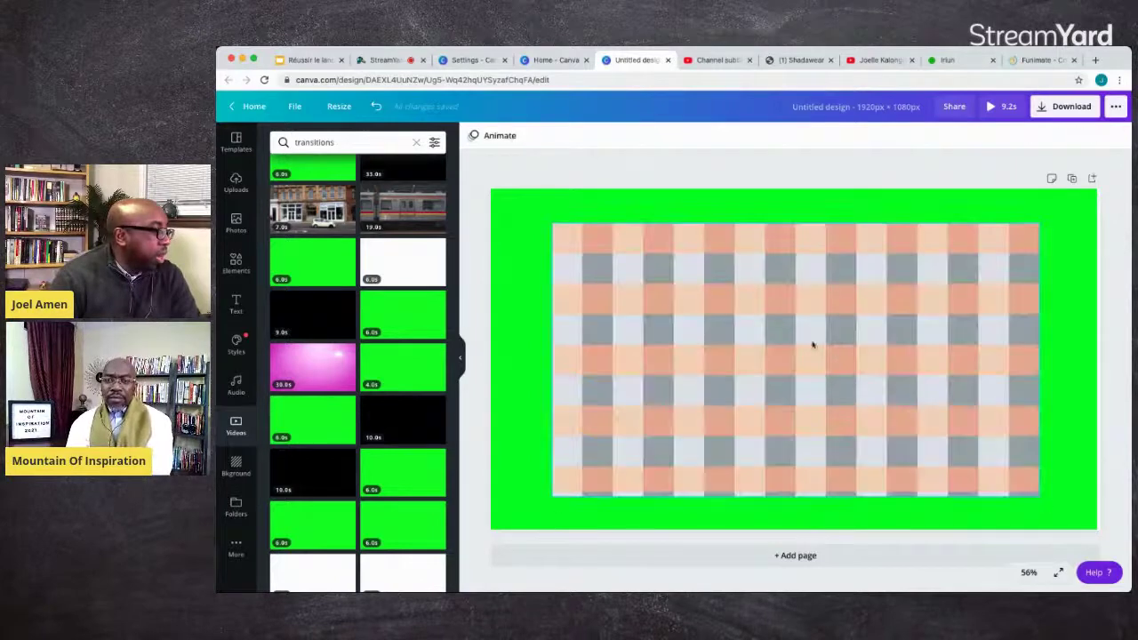
Add the 8.0s kaleidoscope clip from the transitions video results to the page
scroll(418, 395, "down", 10)
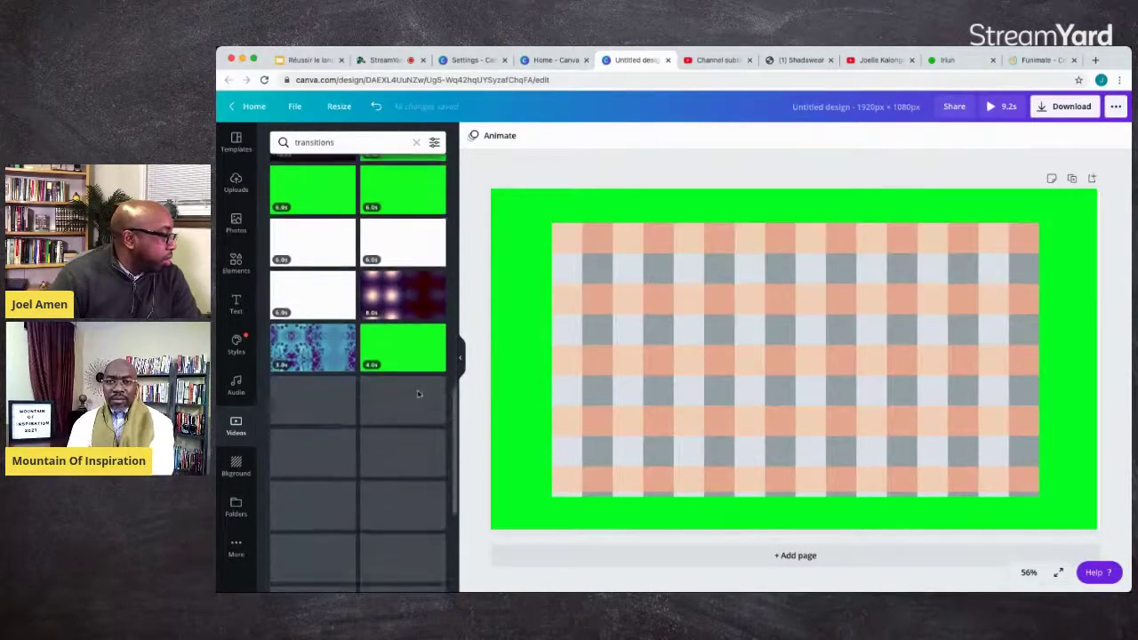
scroll(419, 395, "down", 6)
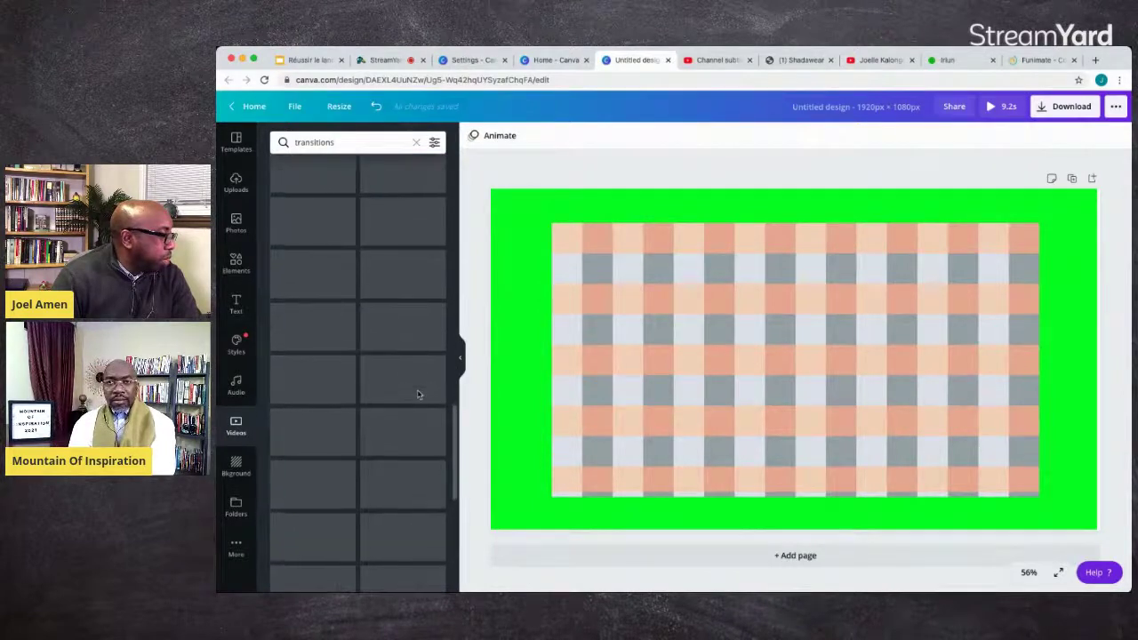
scroll(419, 395, "down", 1)
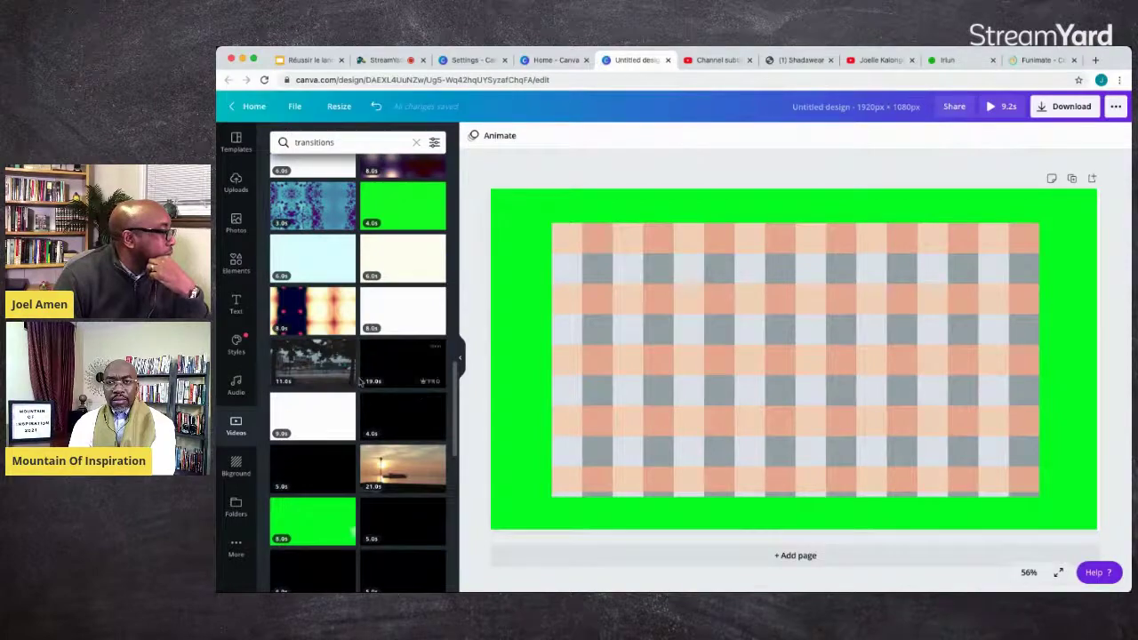
left_click(323, 305)
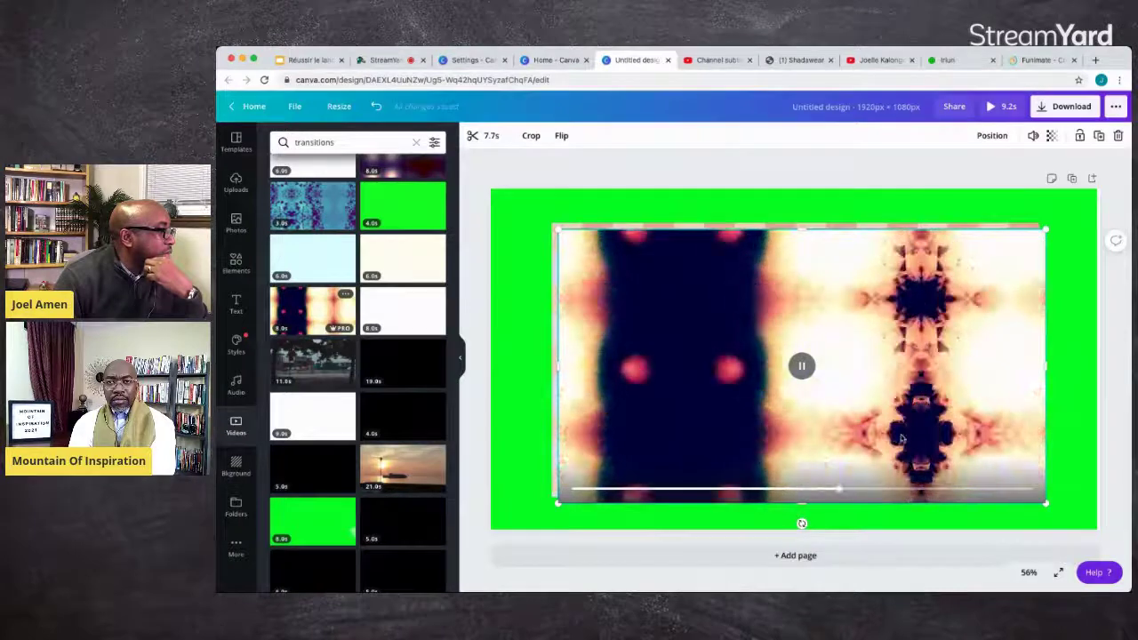
Delete the kaleidoscope clip, the checkered clip and the green background clip to clear the page
key("Delete")
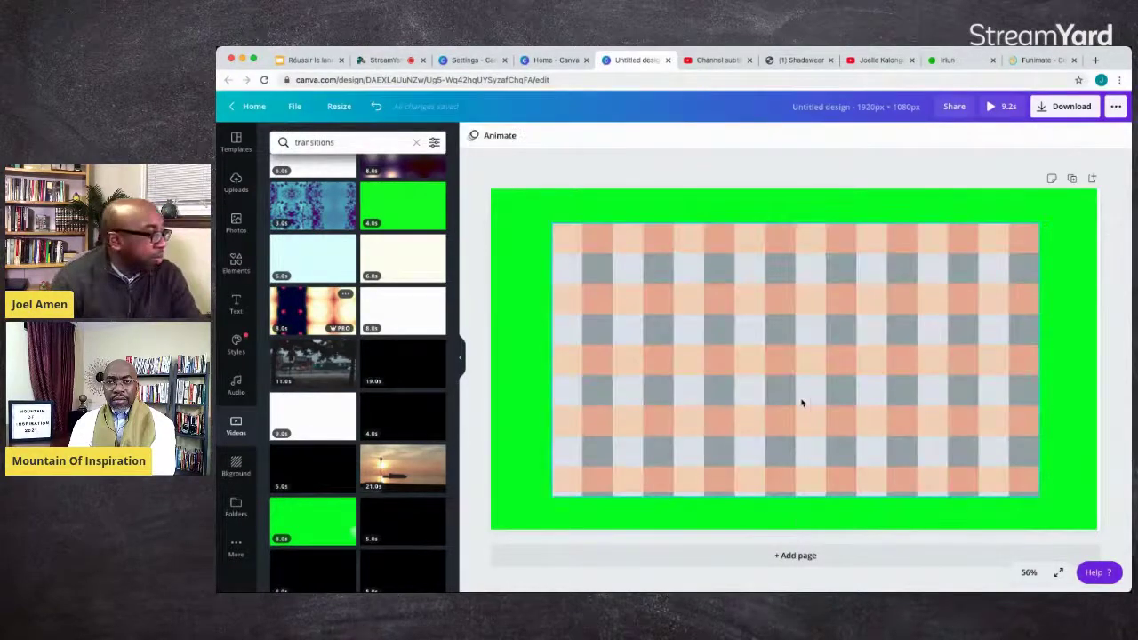
key("Delete")
key("Delete")
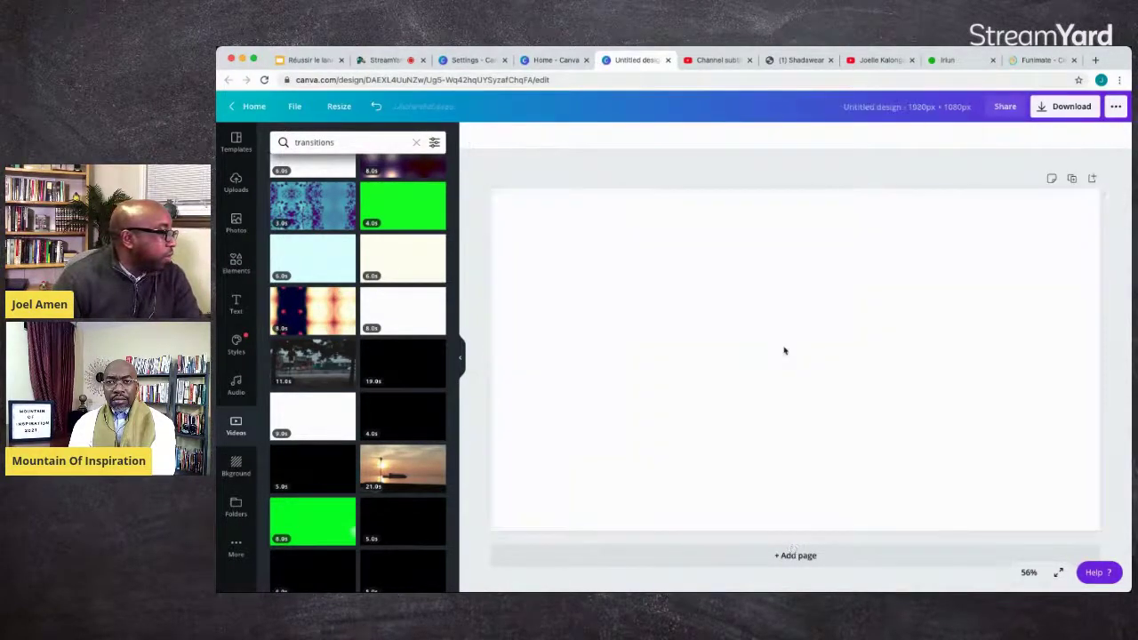
Add the 5.0s black transition clip beside the green 8.0s clip to the blank page and play it
scroll(418, 418, "down", 5)
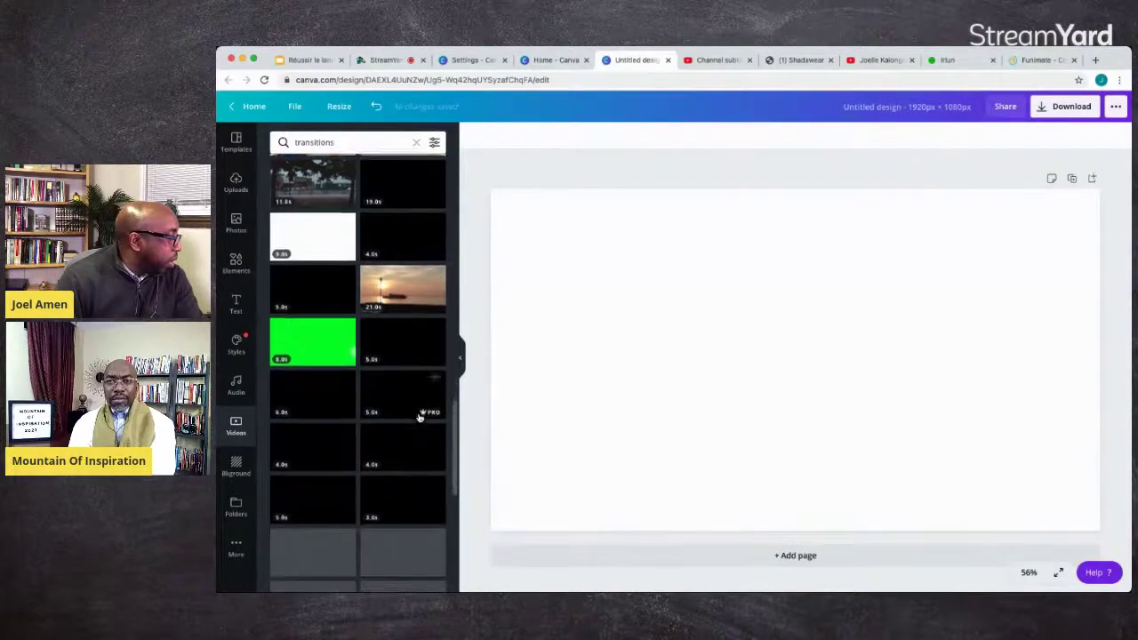
scroll(419, 418, "up", 1)
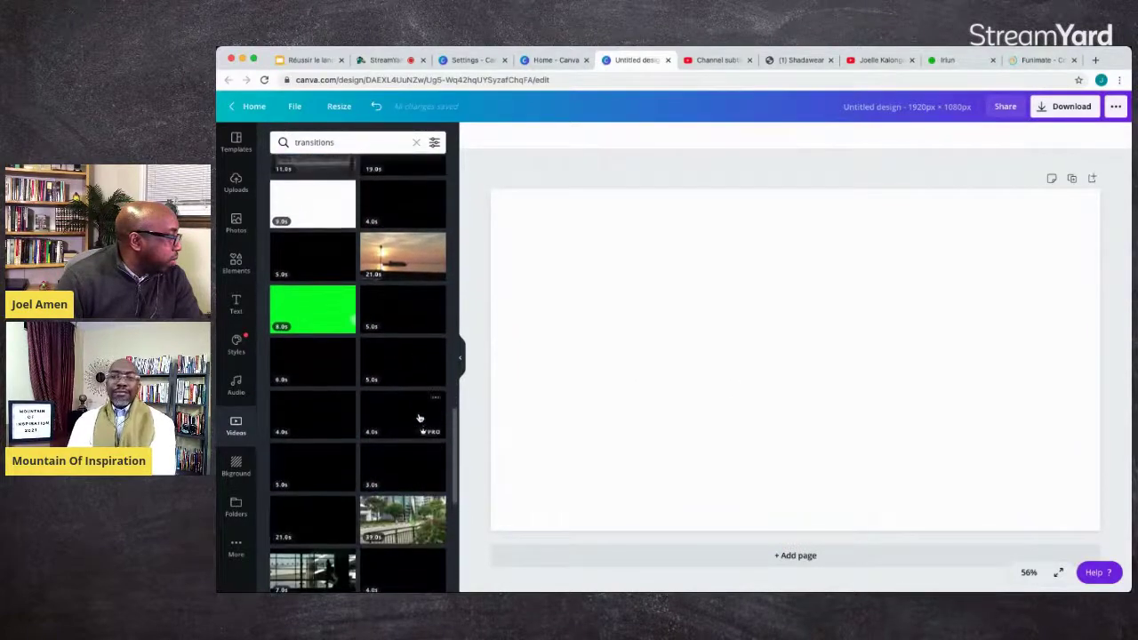
left_click(403, 304)
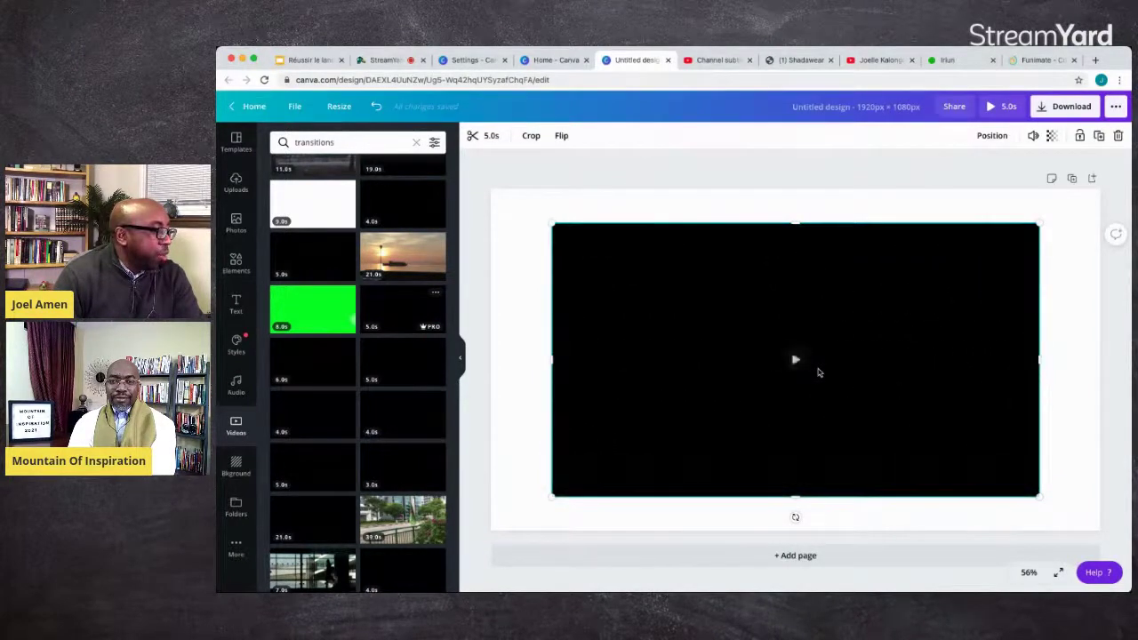
left_click(799, 365)
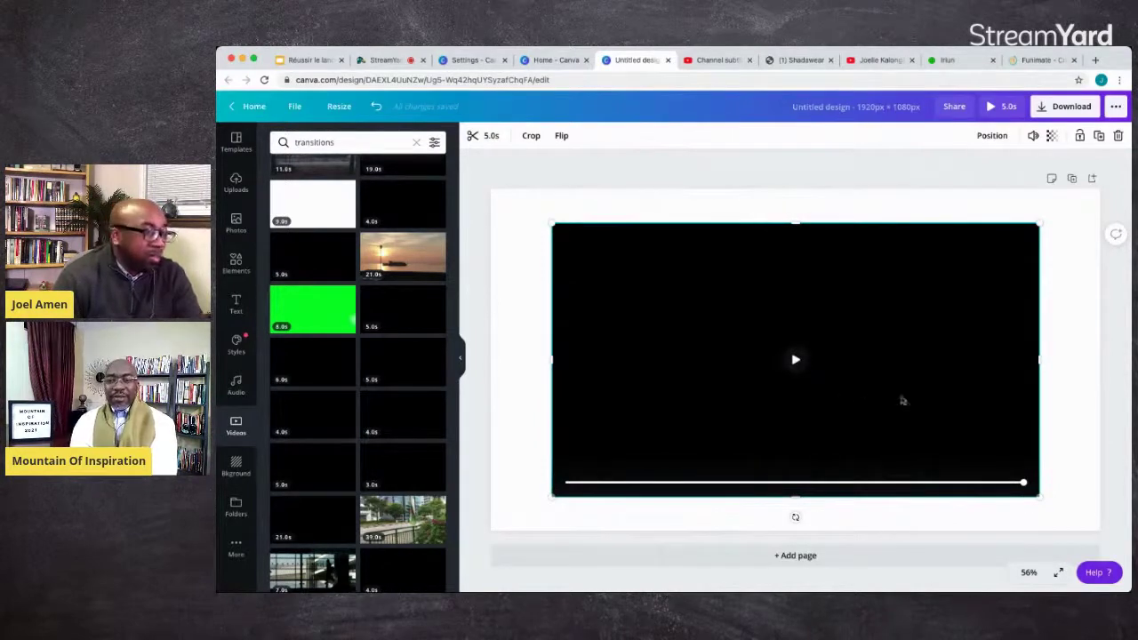
Add the 5.0s black transition clip one row further down the results and delete the black clip previously placed on the page
left_click(402, 360)
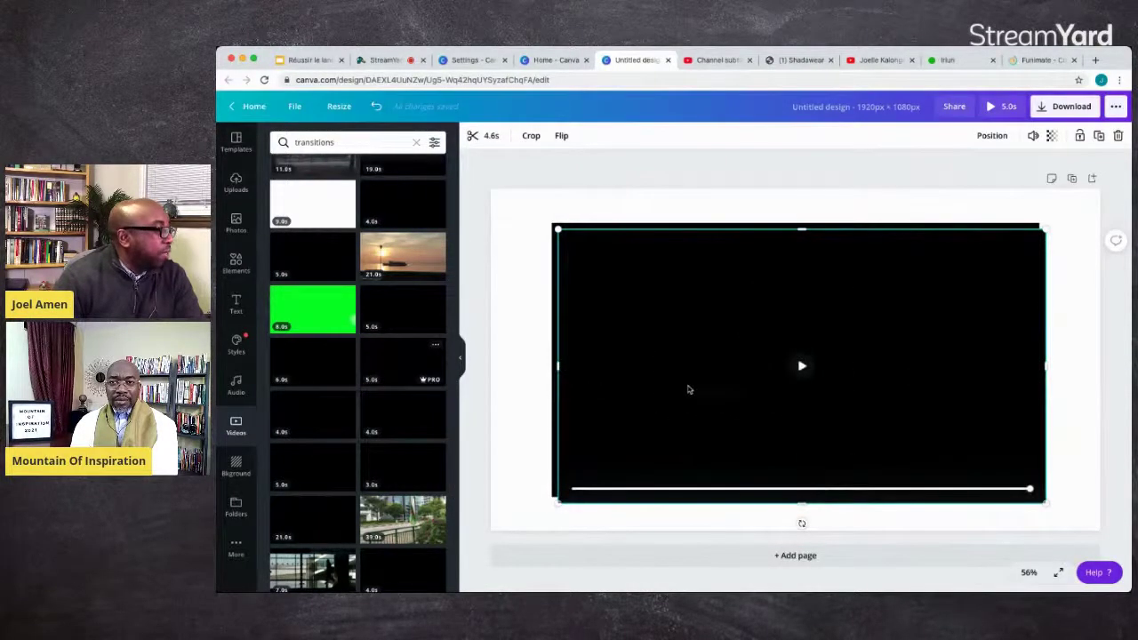
left_click_drag(732, 350, 650, 237)
key("Delete")
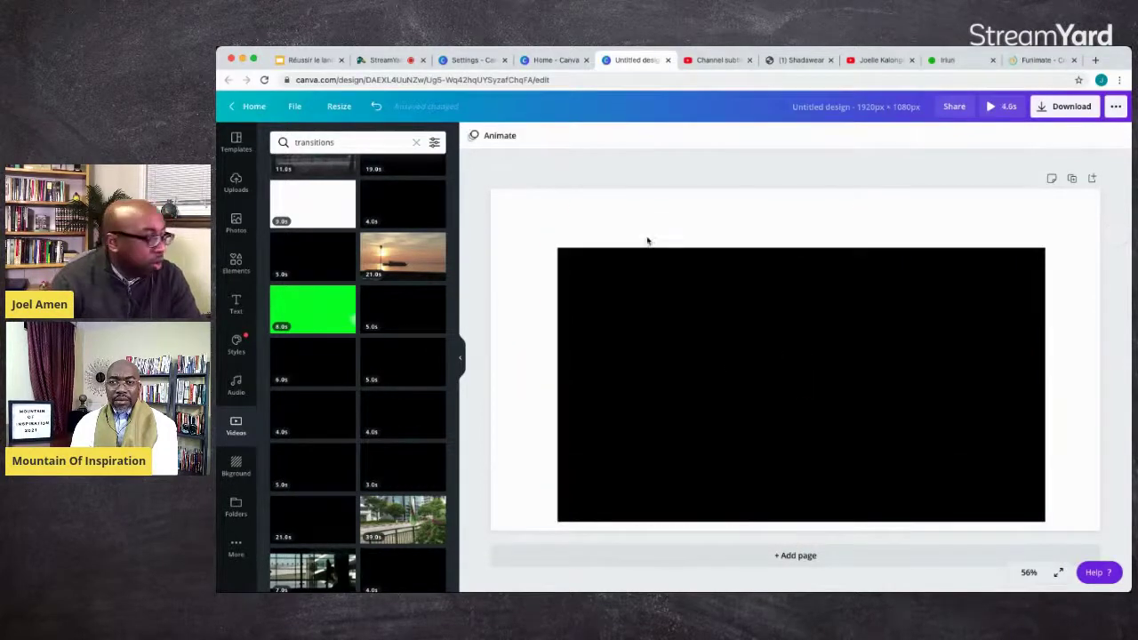
Enlarge the remaining transition clip to fill the whole page, and play and scrub through it
left_click_drag(646, 280, 580, 218)
left_click_drag(981, 463, 1077, 524)
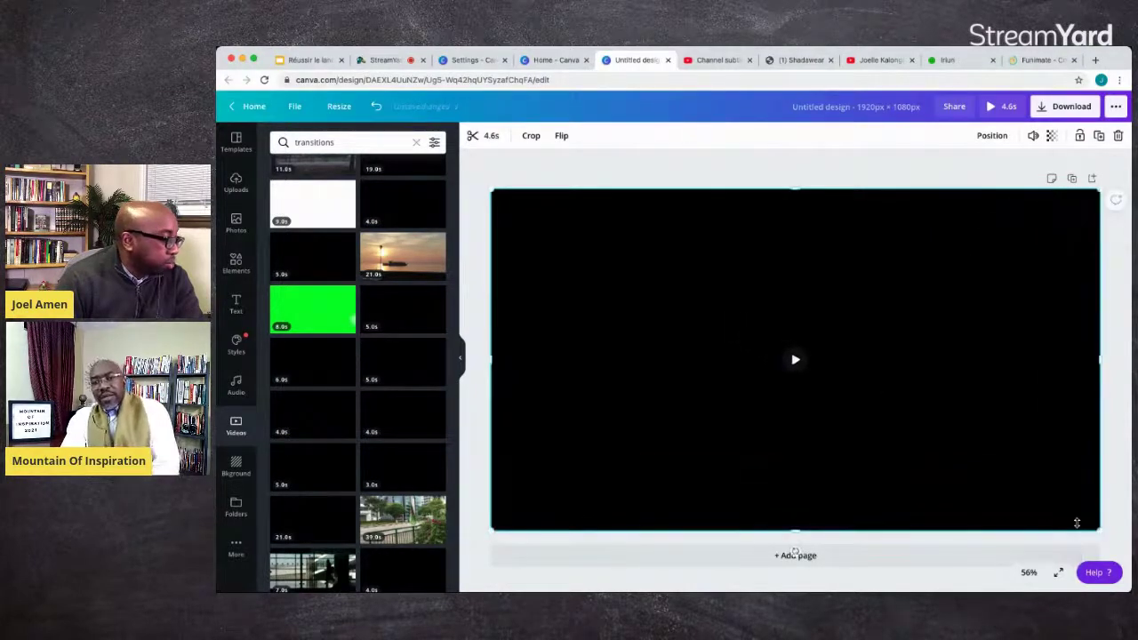
left_click(797, 360)
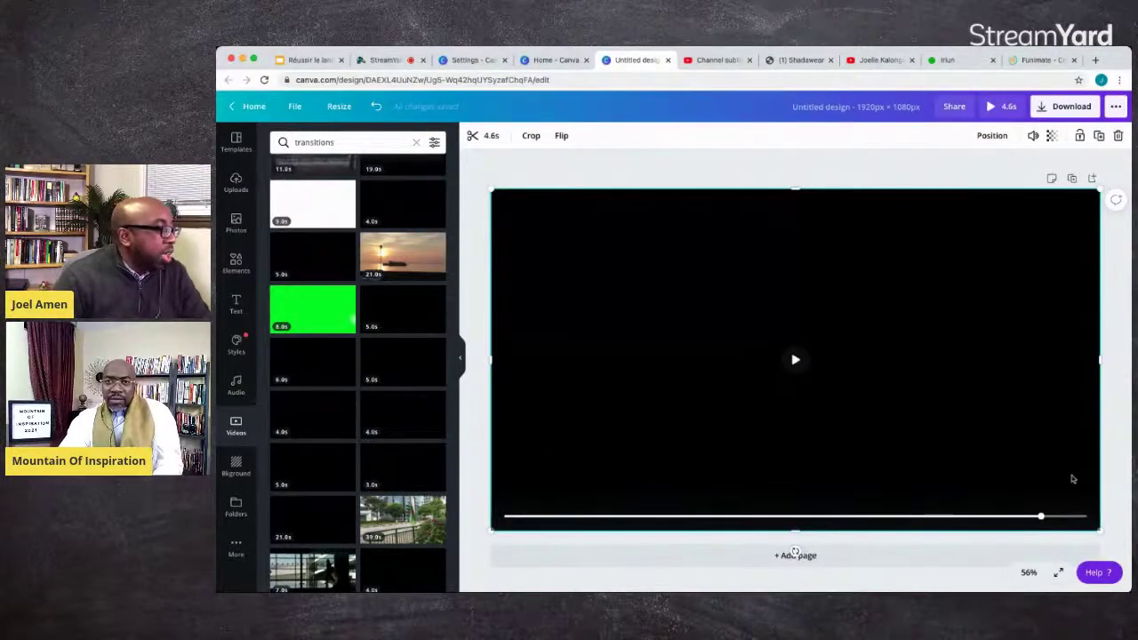
left_click_drag(1044, 515, 769, 516)
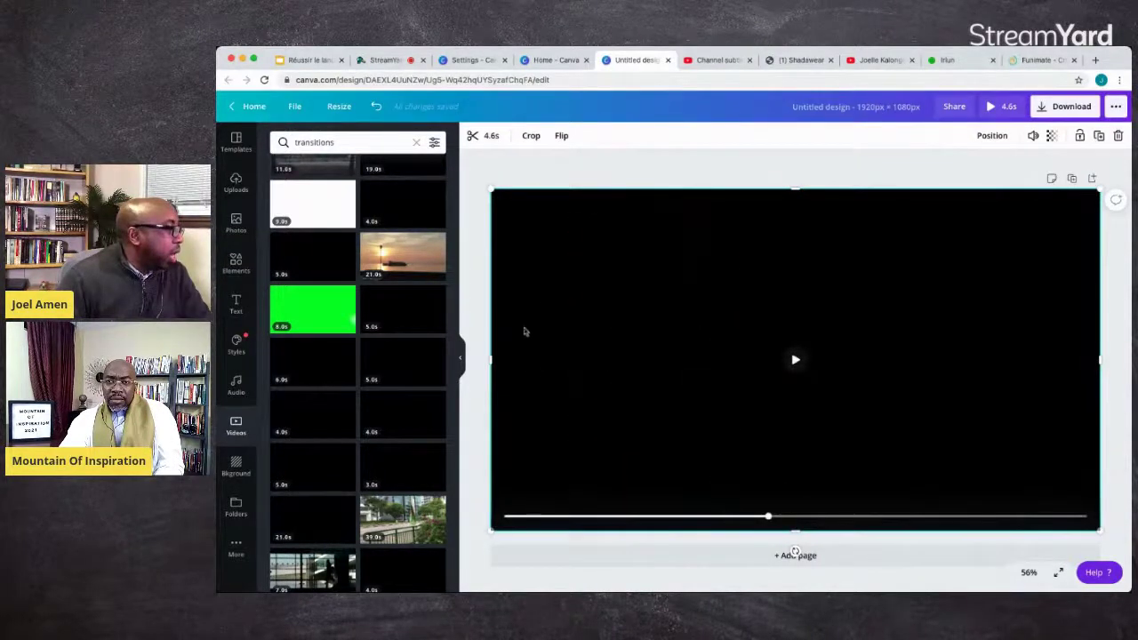
Try trimming the transition clip to 2.4s so it ends just after the red section, and adjust its start point
left_click(488, 138)
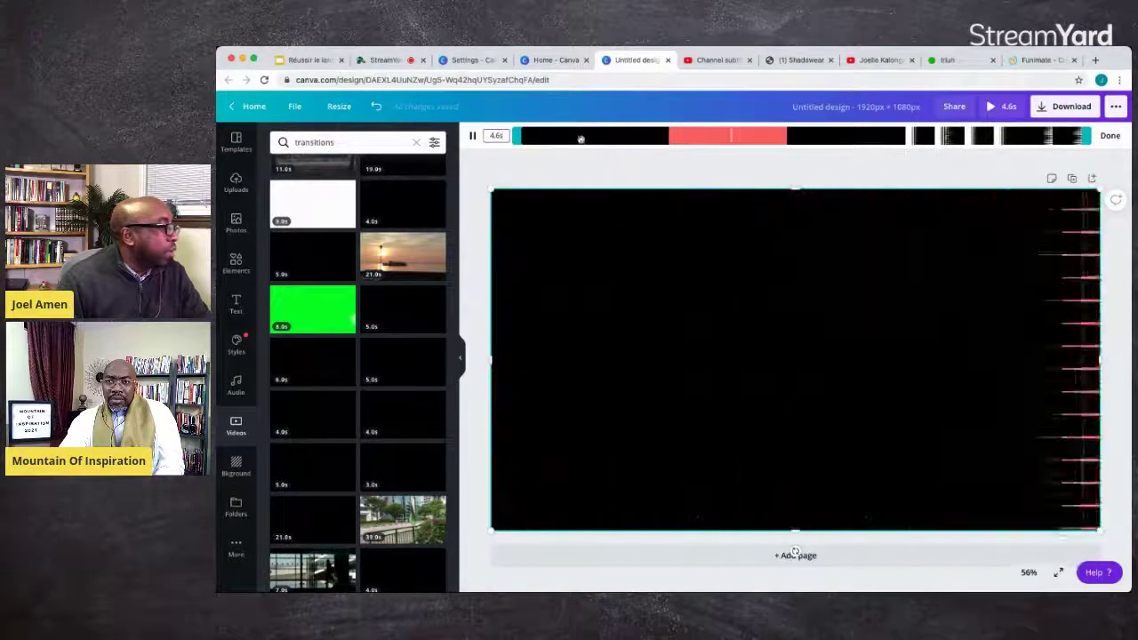
left_click_drag(1086, 140, 817, 145)
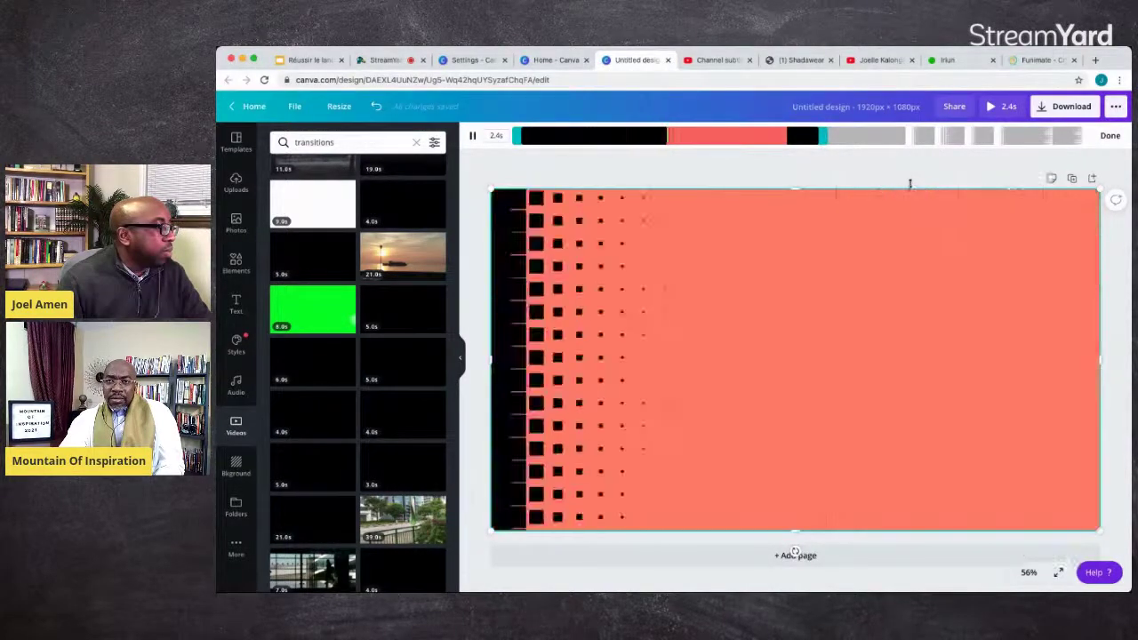
left_click(832, 141)
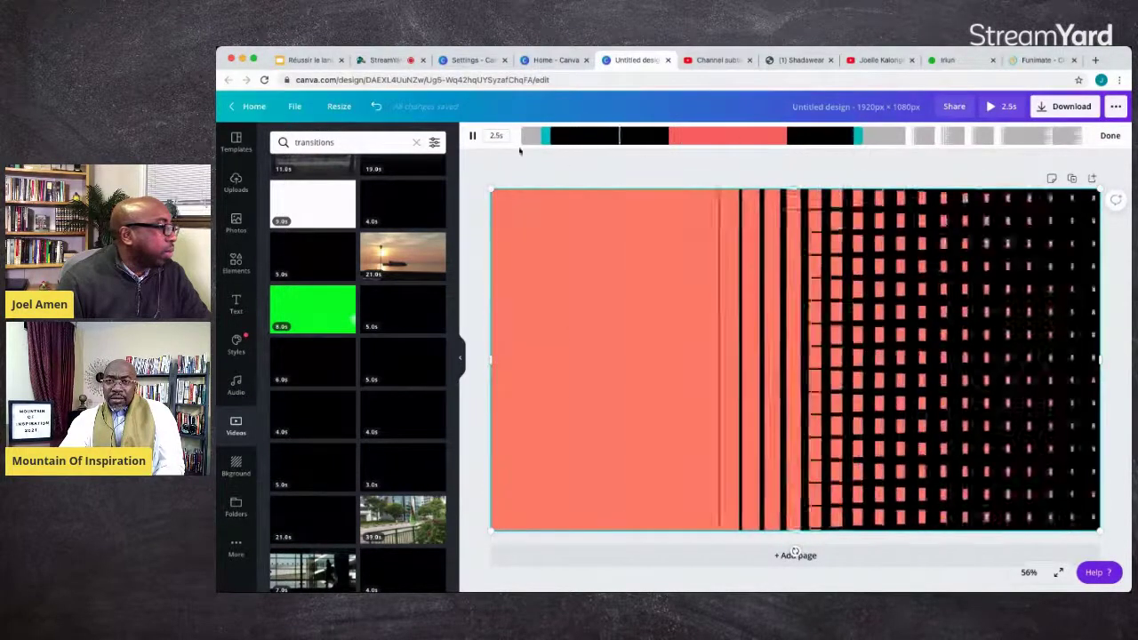
left_click_drag(544, 138, 534, 138)
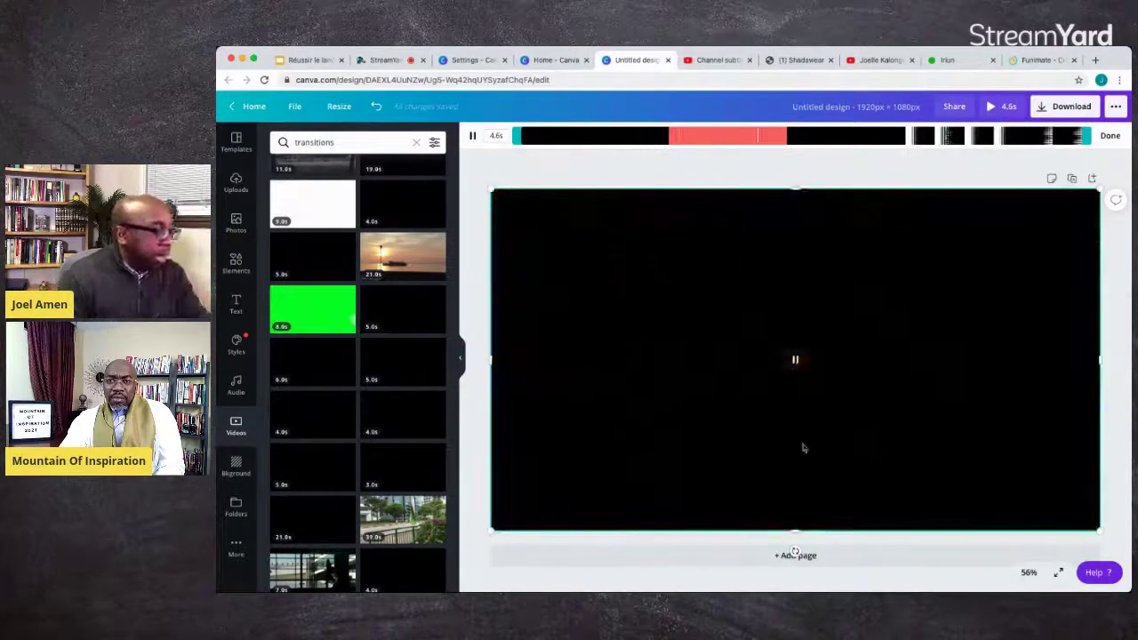
Add a blank second page to the design and collapse the video results panel
left_click(809, 553)
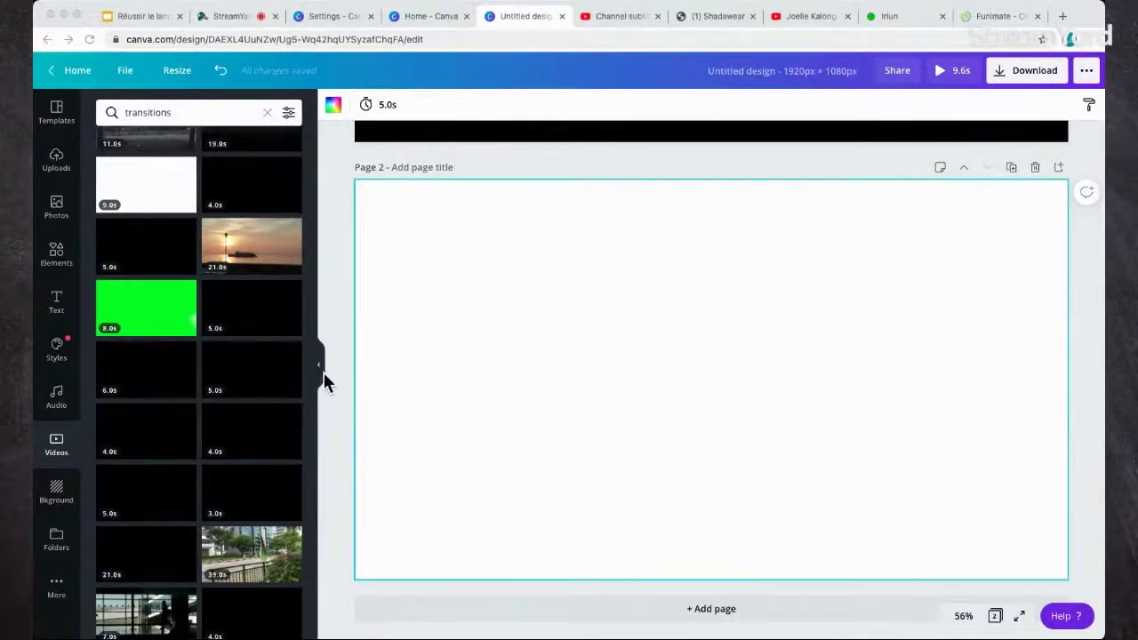
left_click(509, 432)
left_click(321, 367)
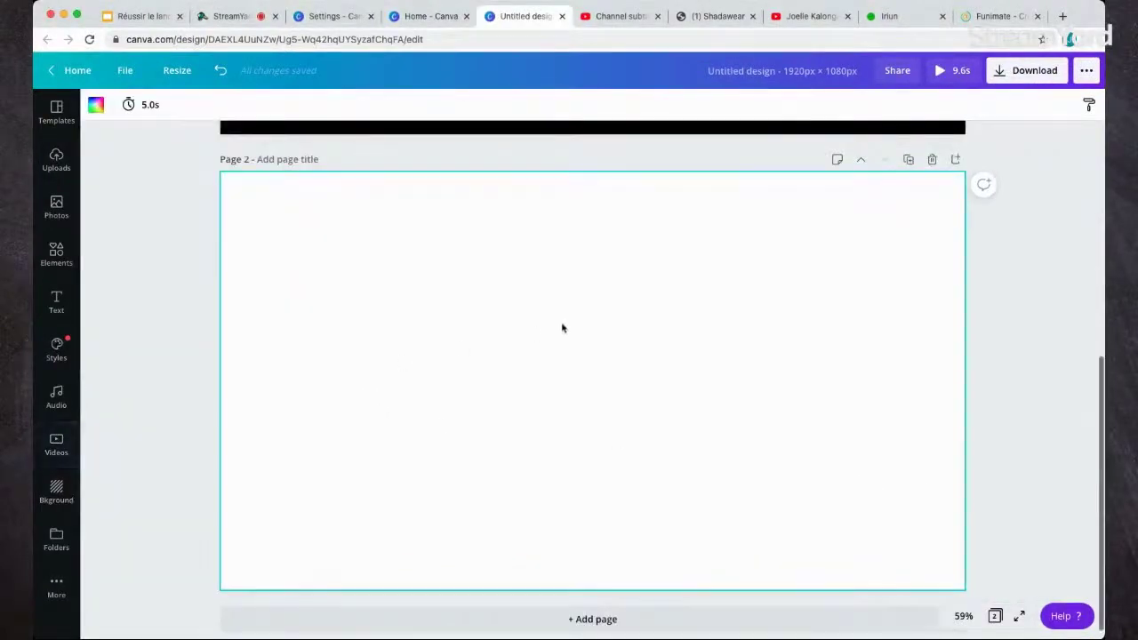
Duplicate page 1 with its full-page transition clip
scroll(562, 325, "up", 5)
scroll(561, 325, "down", 3)
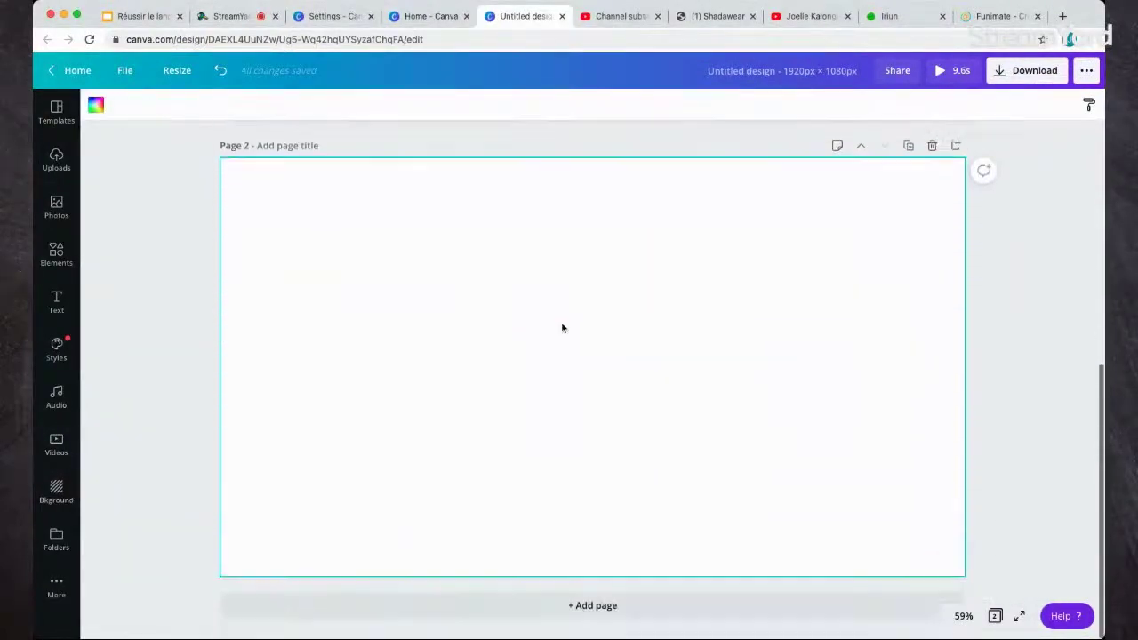
scroll(561, 325, "up", 5)
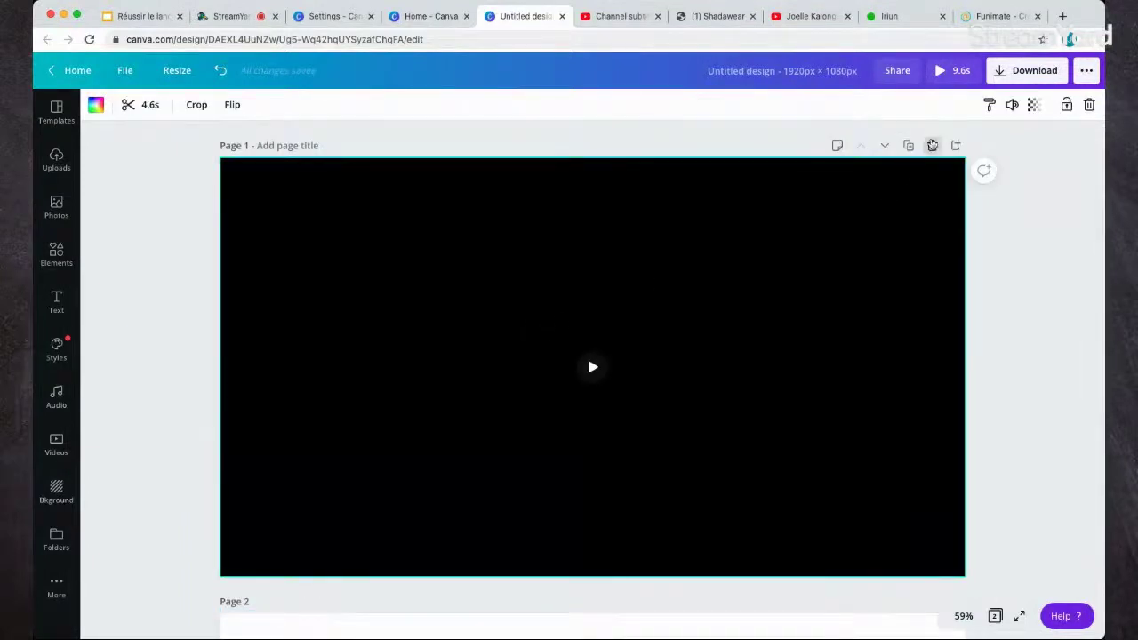
left_click(911, 146)
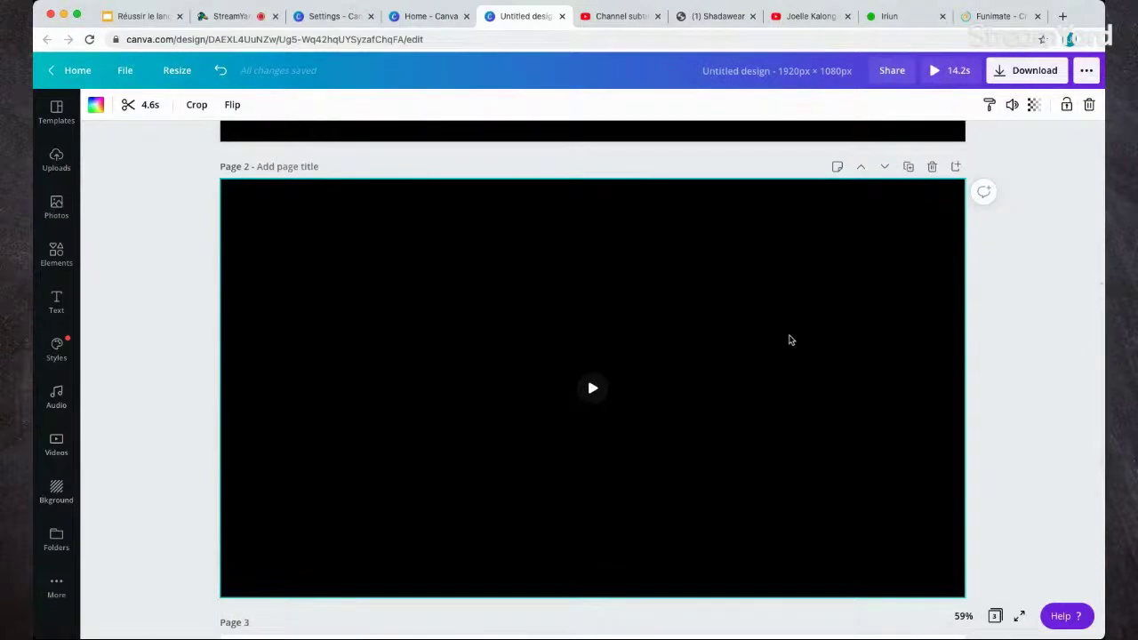
Trim the end of page 1's transition clip to 2.4s, keeping the red section, and leave the trimming mode
scroll(633, 353, "up", 5)
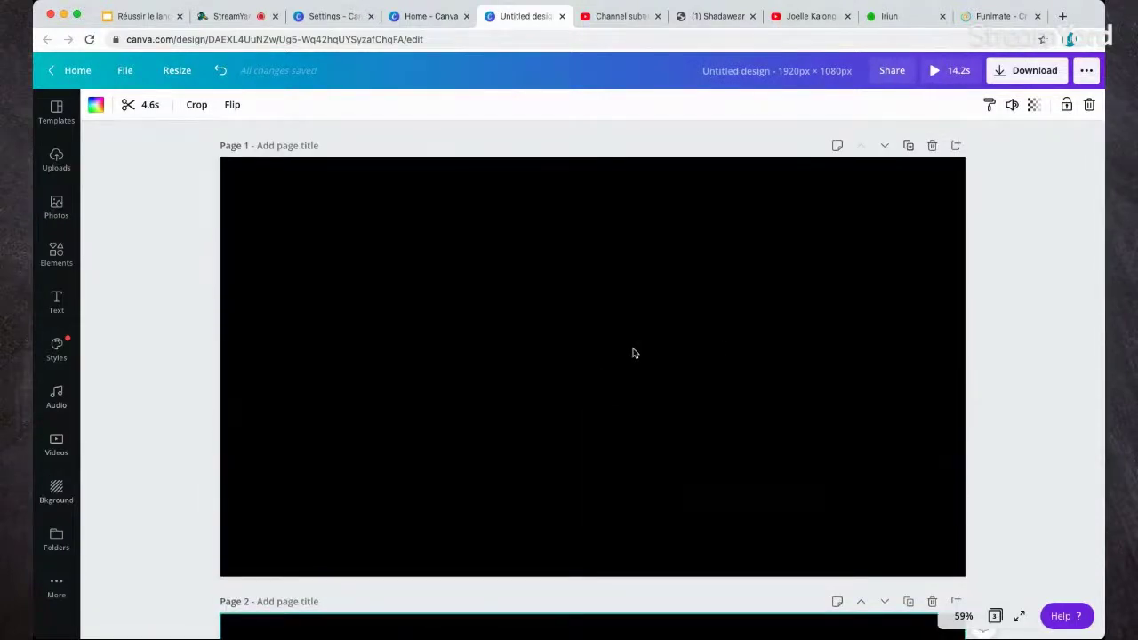
scroll(598, 356, "down", 1)
scroll(598, 356, "up", 1)
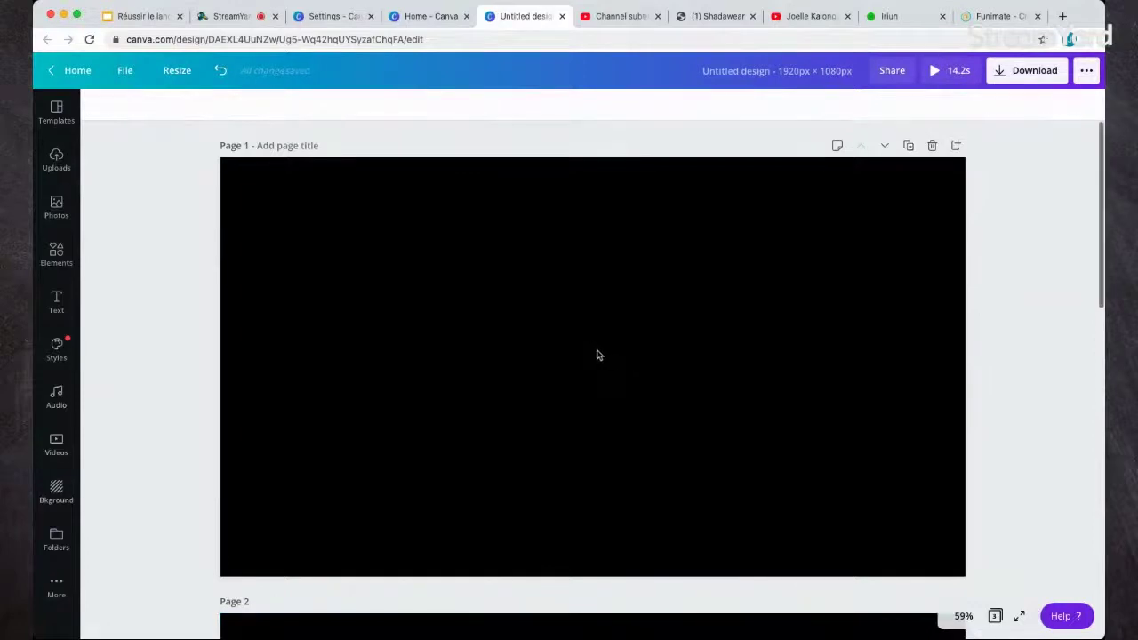
left_click(578, 347)
left_click(590, 366)
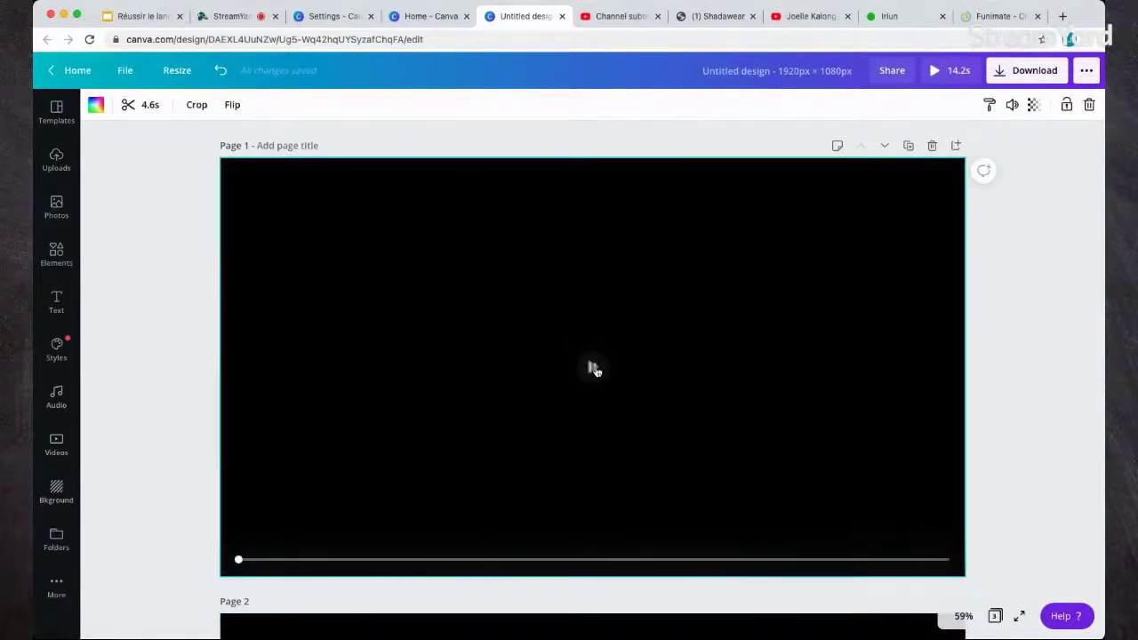
left_click(146, 104)
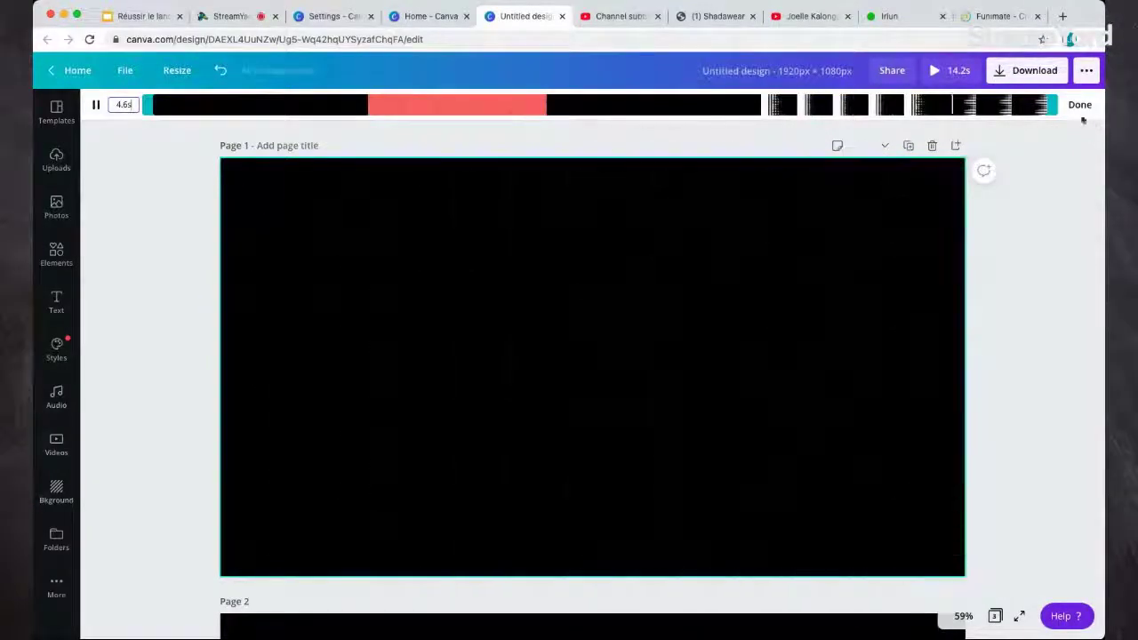
left_click_drag(1057, 106, 632, 119)
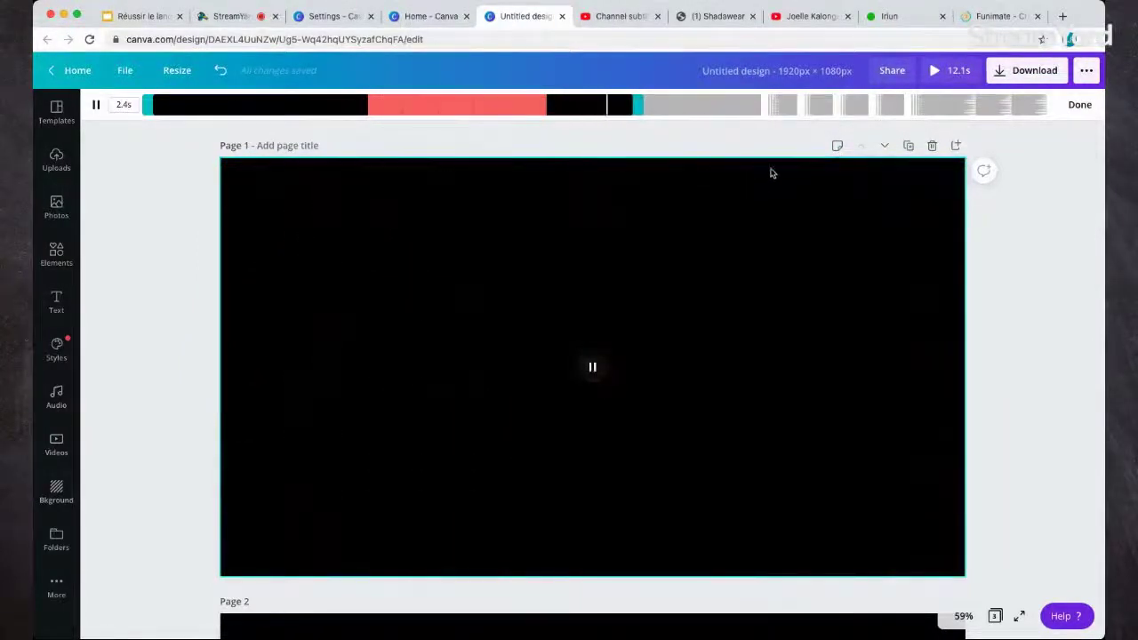
left_click(1009, 201)
Leave page 1's trimming mode and preview the full transition clip on page 2
scroll(1009, 203, "down", 2)
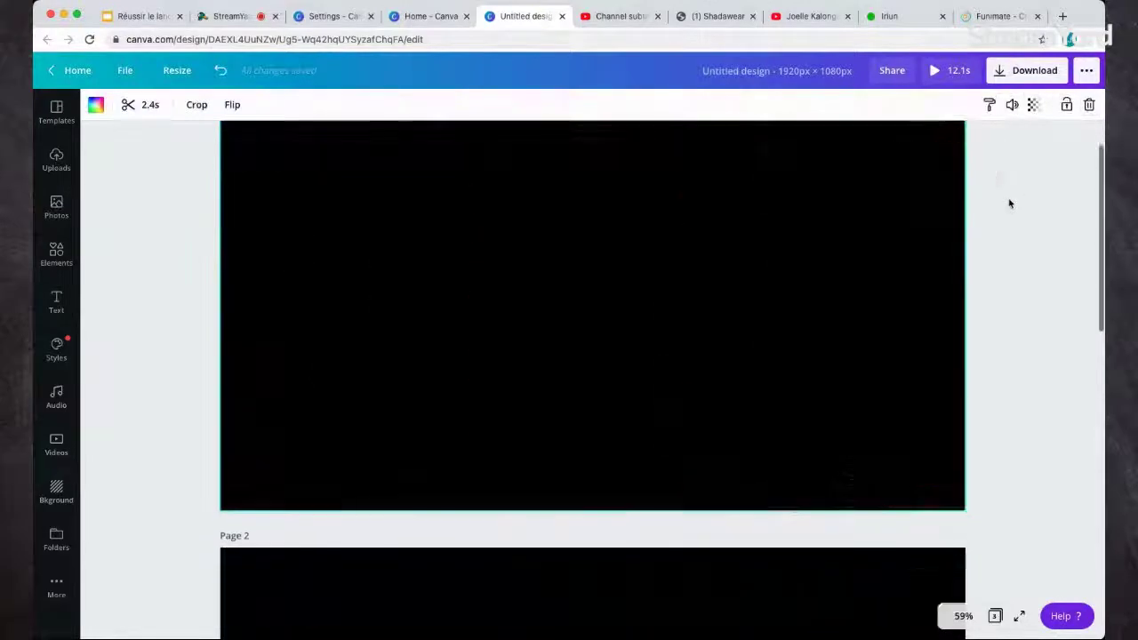
scroll(1009, 203, "up", 2)
mouse_move(575, 213)
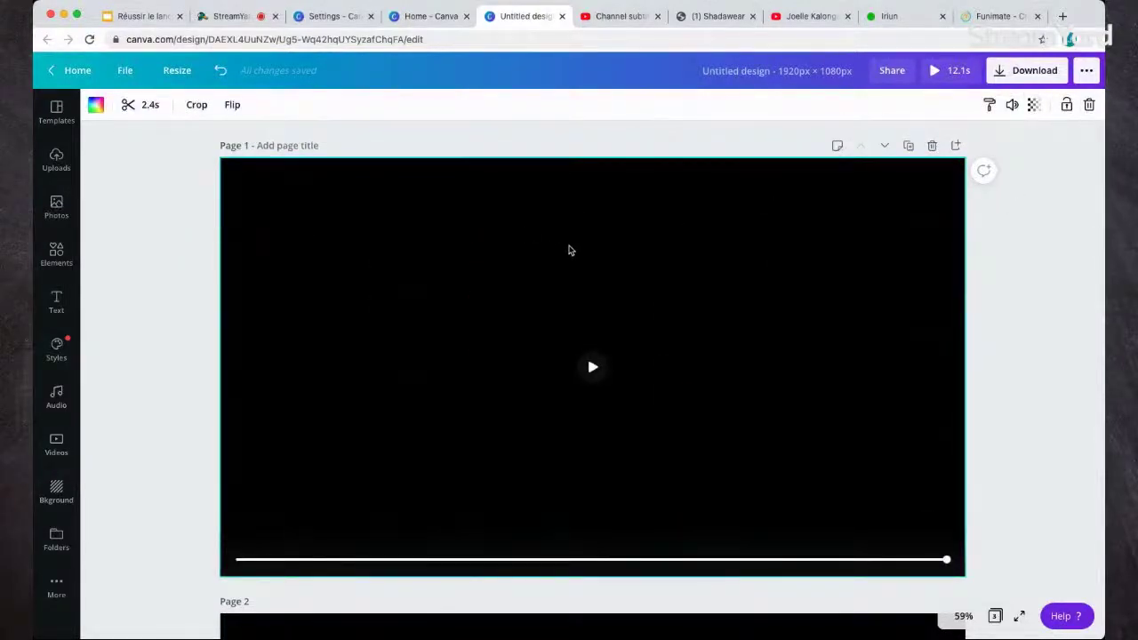
scroll(570, 250, "down", 10)
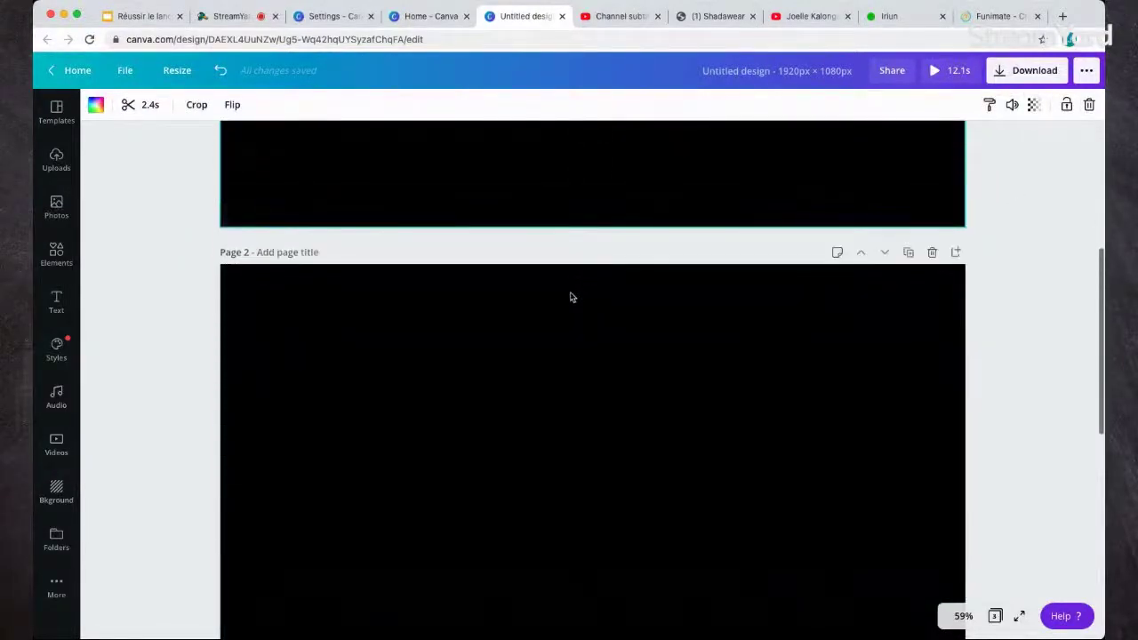
scroll(572, 298, "down", 5)
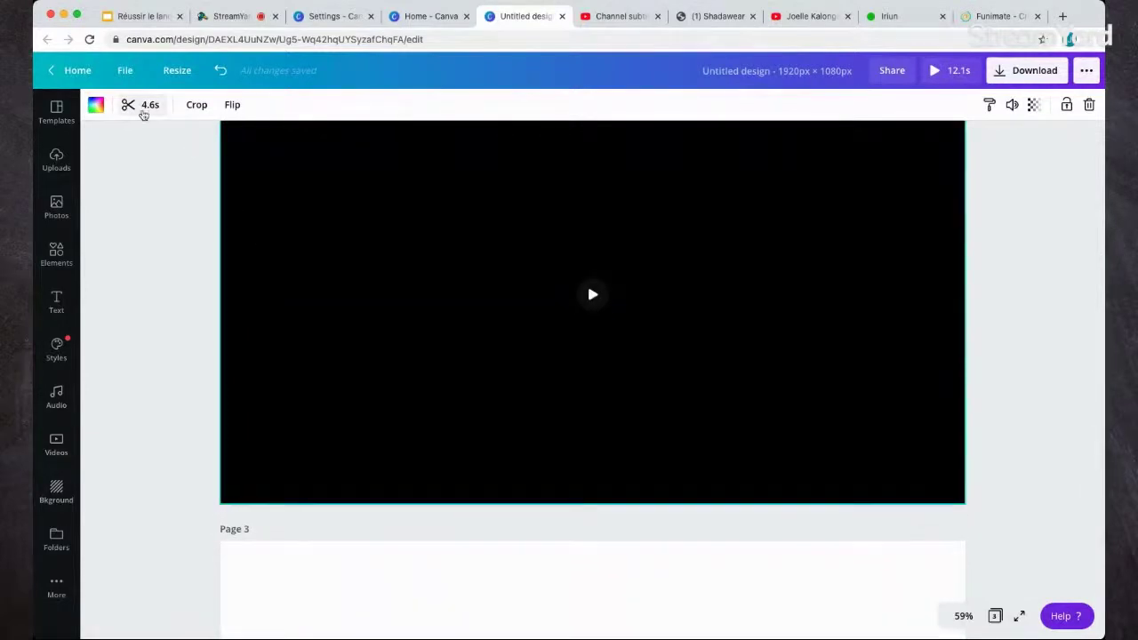
left_click(593, 297)
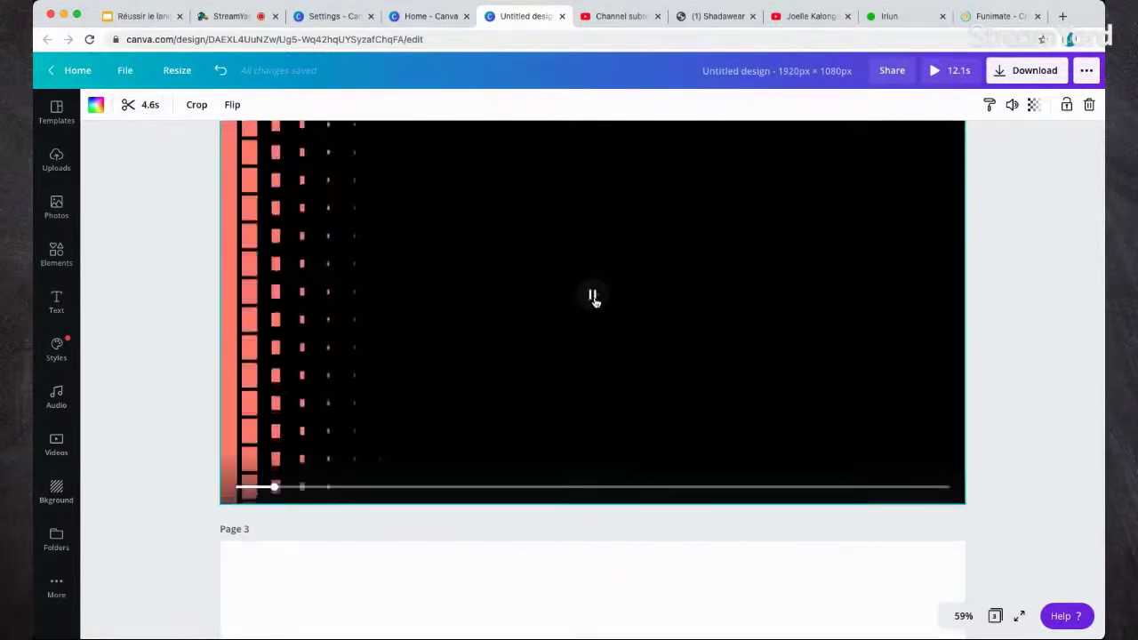
scroll(596, 304, "up", 1)
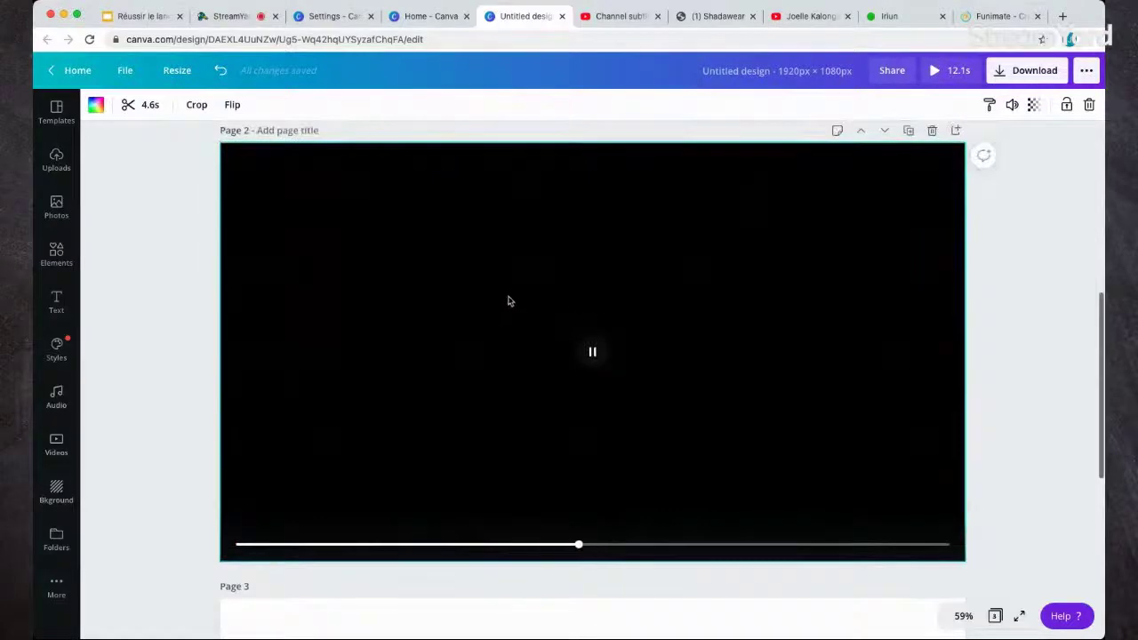
Trim the start of page 2's transition clip past the red section to 2.0s and leave the trimming mode
left_click(130, 106)
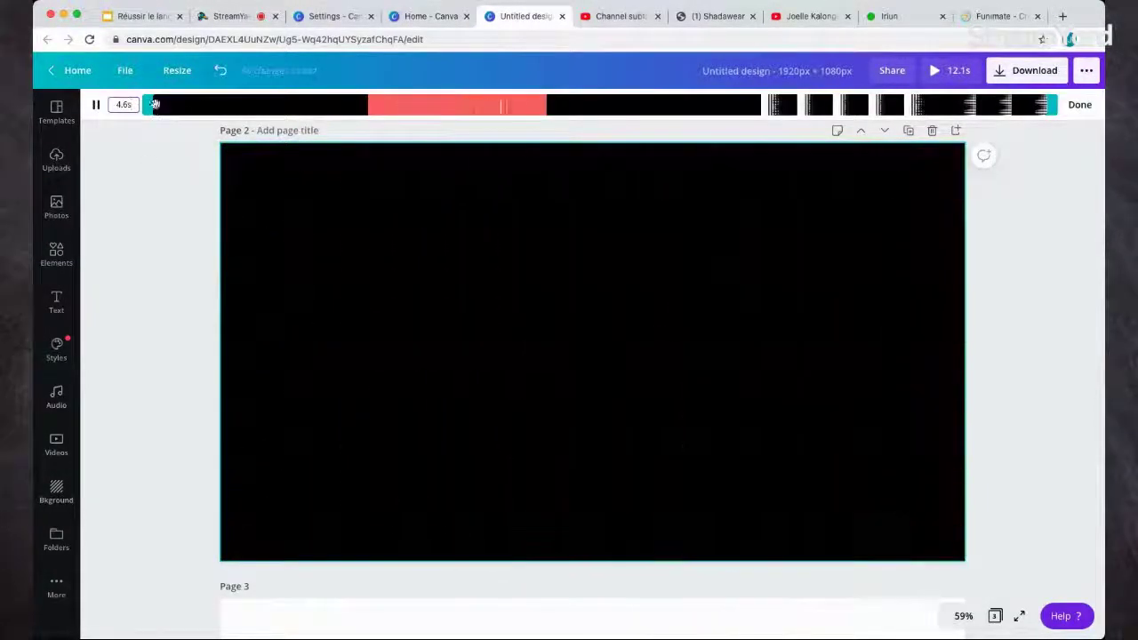
left_click_drag(184, 104, 544, 105)
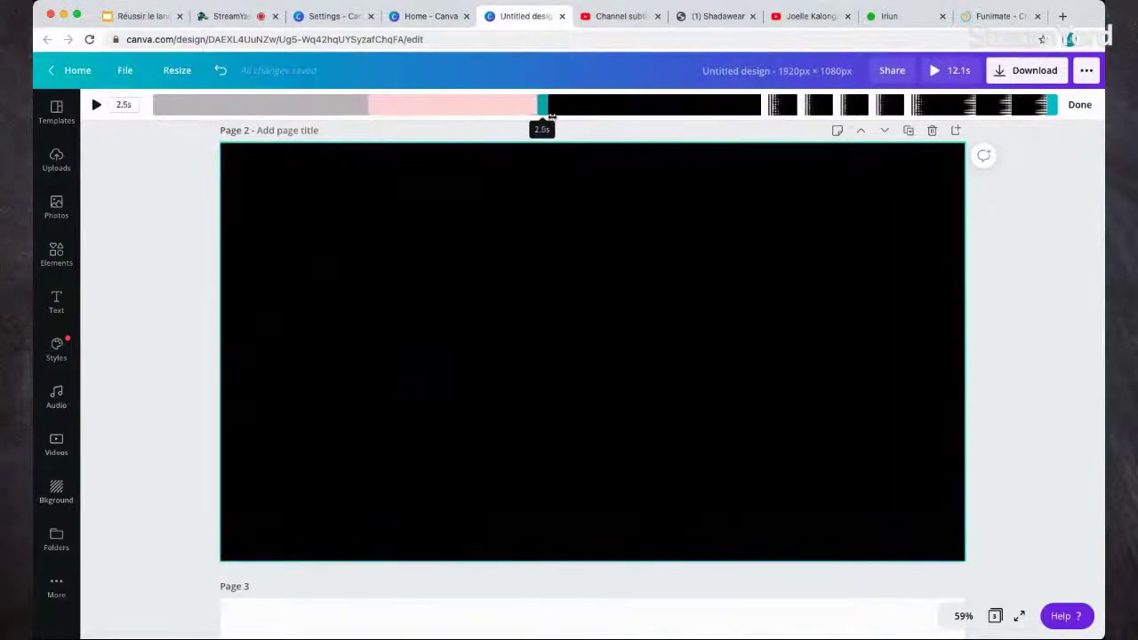
left_click(93, 100)
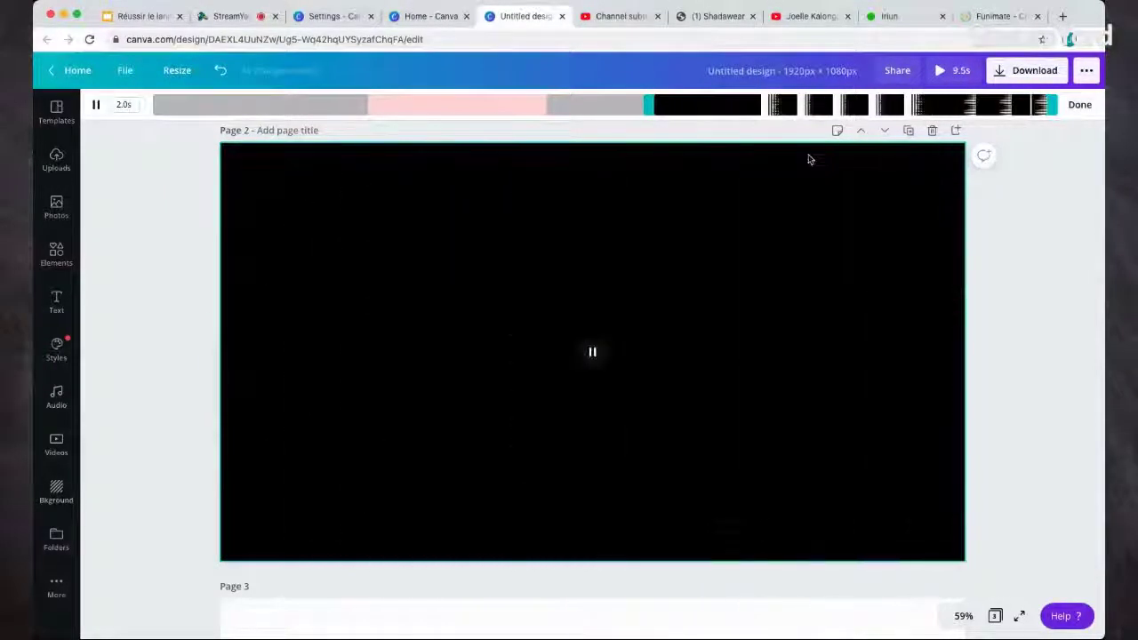
left_click(1080, 105)
Play the trimmed transition clips on page 1 and page 2 to check both segments
scroll(1011, 184, "down", 2)
scroll(1010, 183, "up", 10)
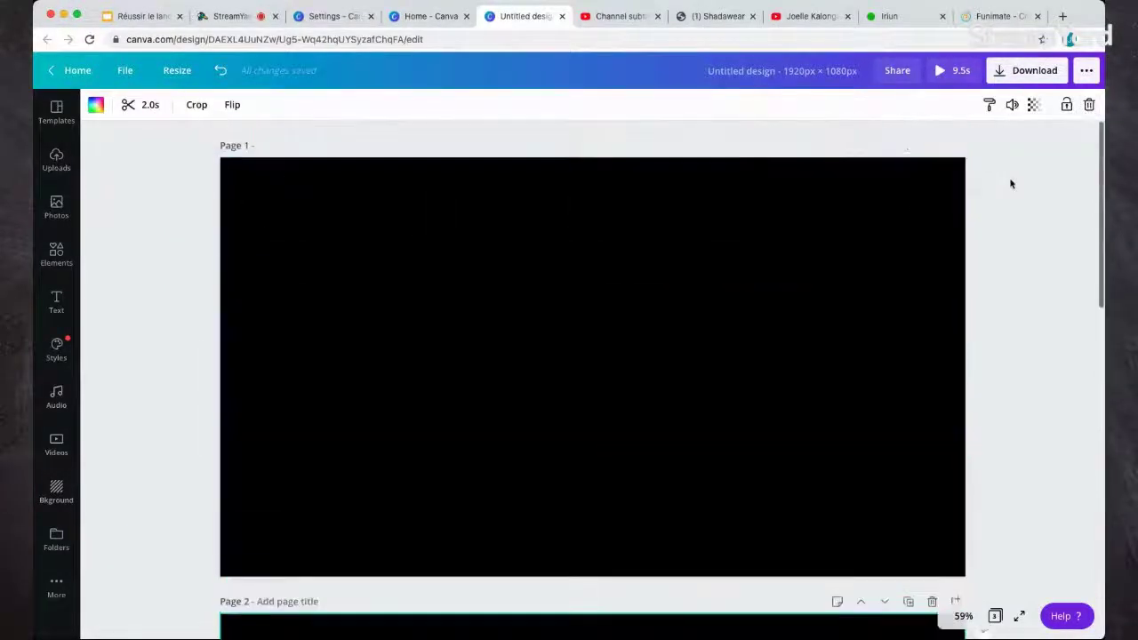
scroll(1011, 183, "down", 3)
scroll(1011, 183, "up", 3)
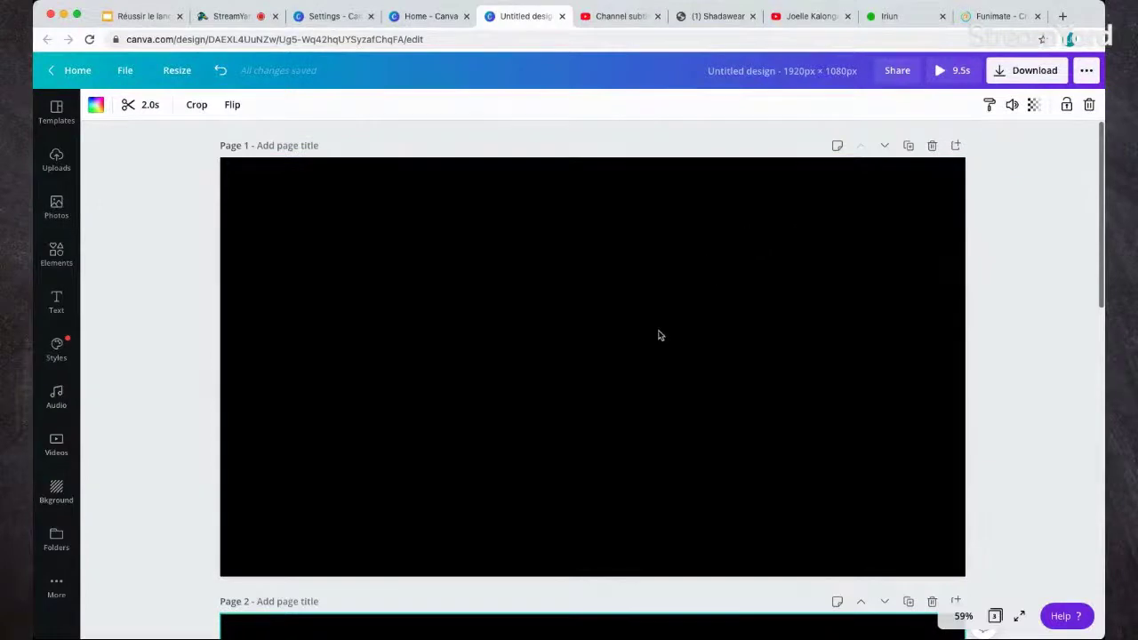
left_click(590, 365)
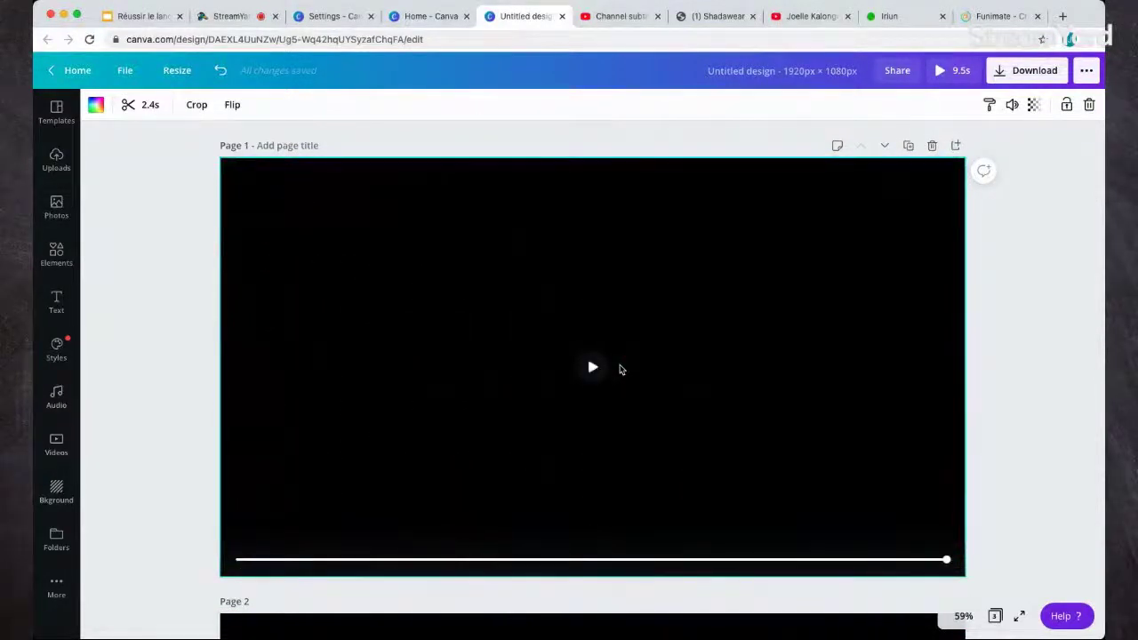
scroll(621, 369, "down", 5)
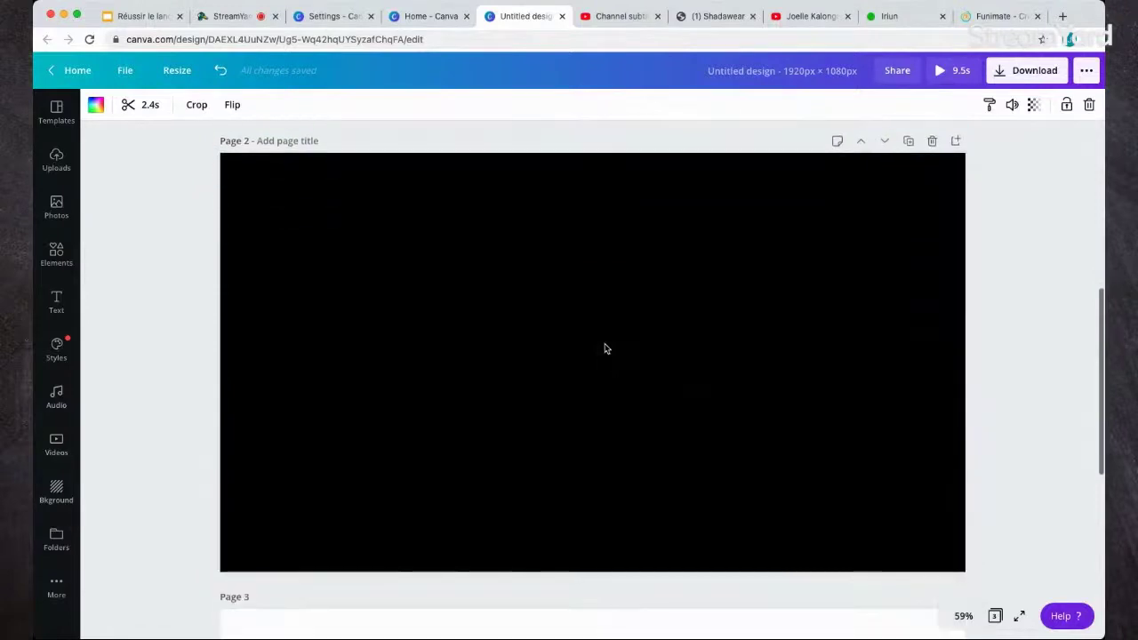
left_click(591, 362)
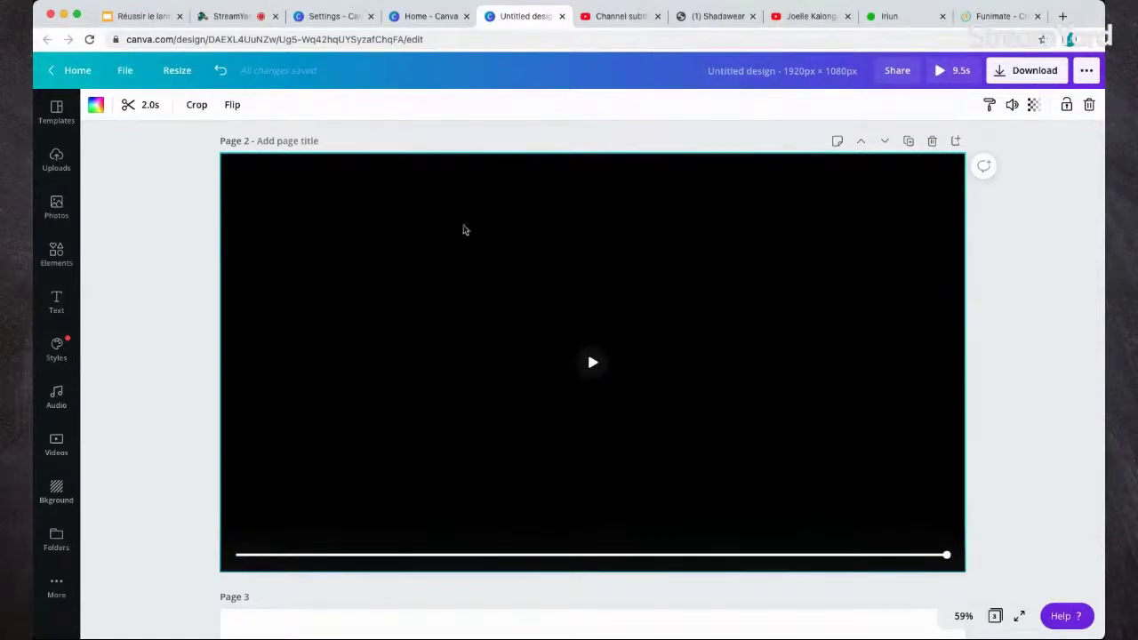
Leave the transition design, view the recent "Nouvelle intro" video design and return to the home page
left_click(78, 70)
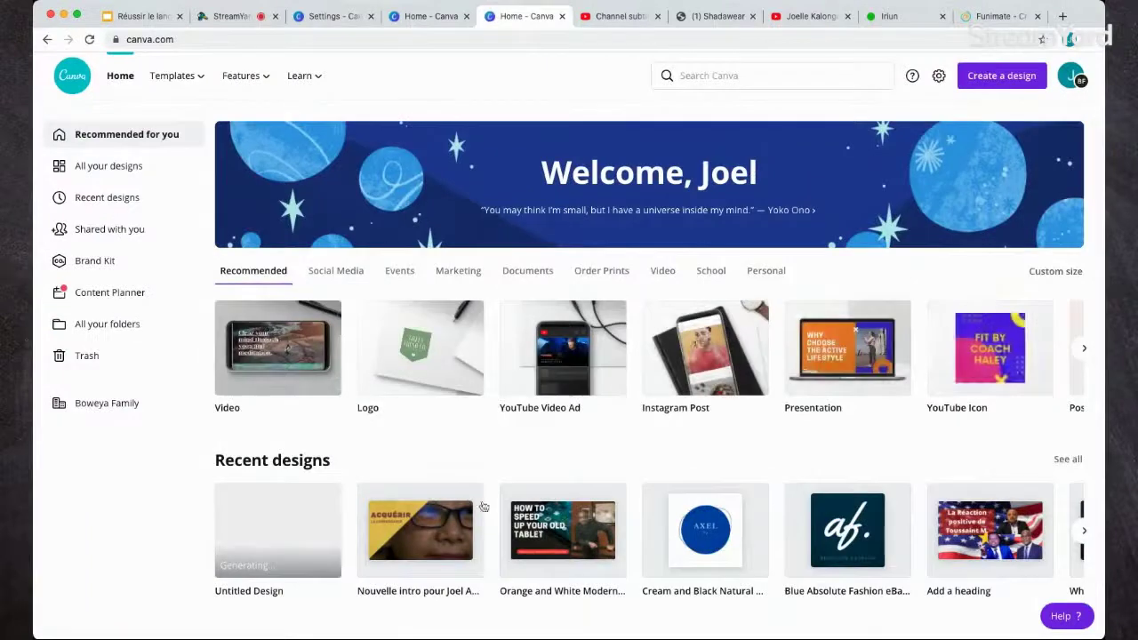
left_click(433, 519)
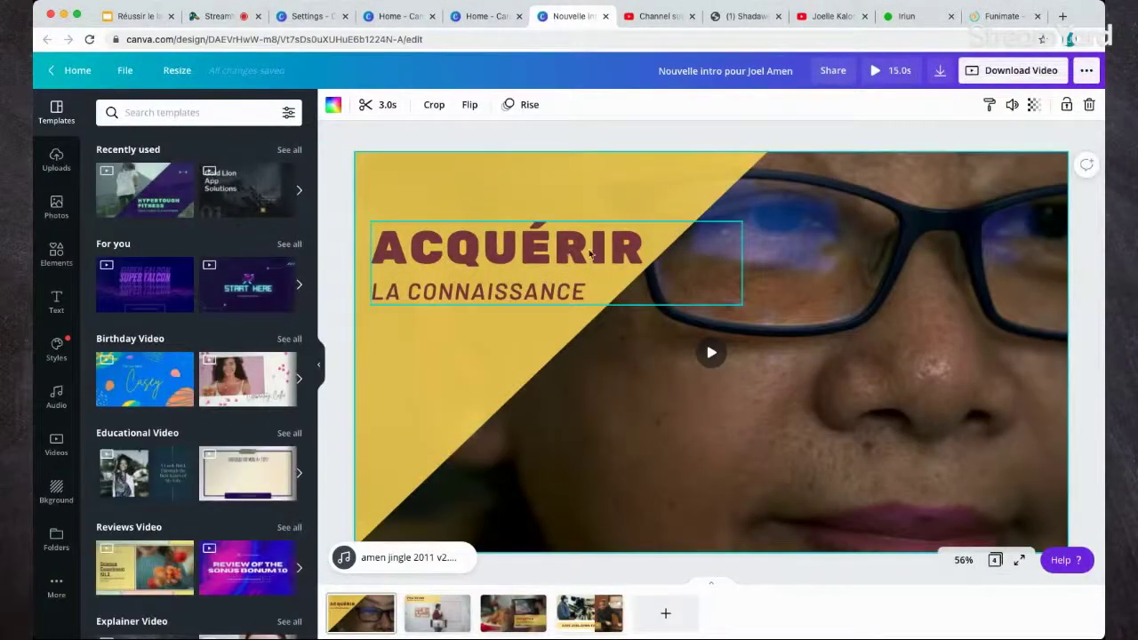
left_click(71, 70)
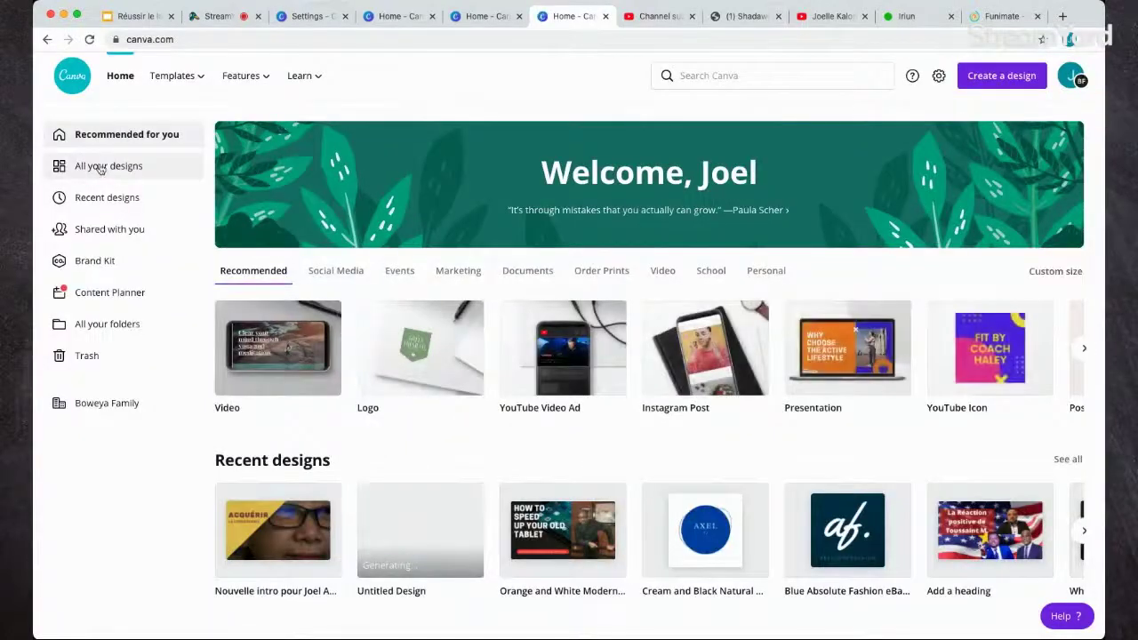
Make a copy of the "Nouvelle intro" video design from the full list of designs and open the copy
left_click(98, 166)
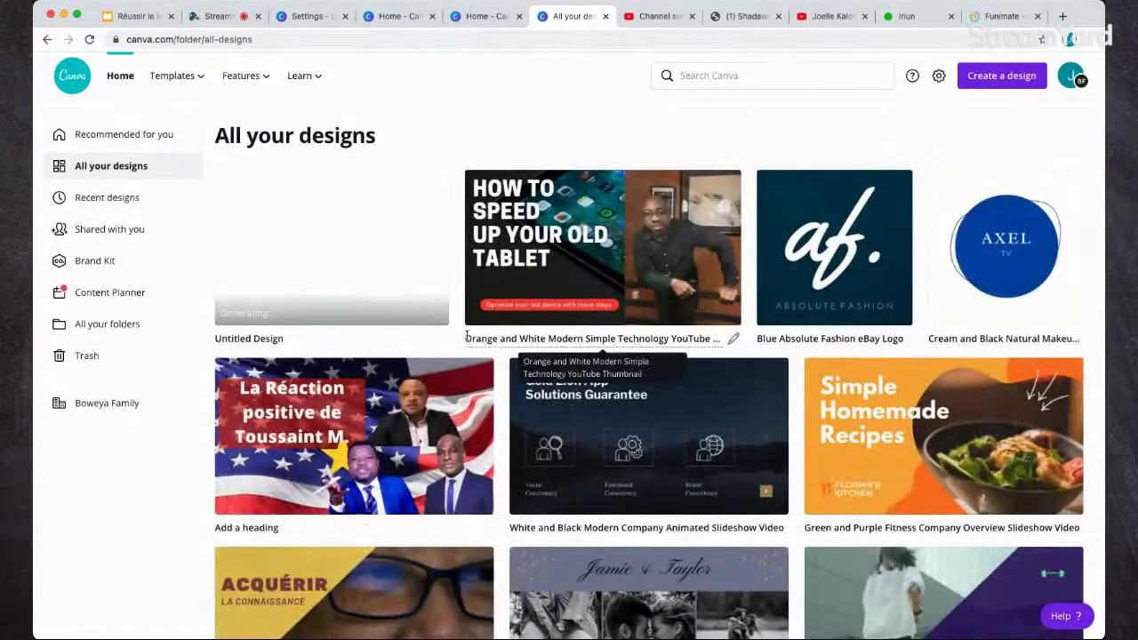
scroll(467, 341, "down", 5)
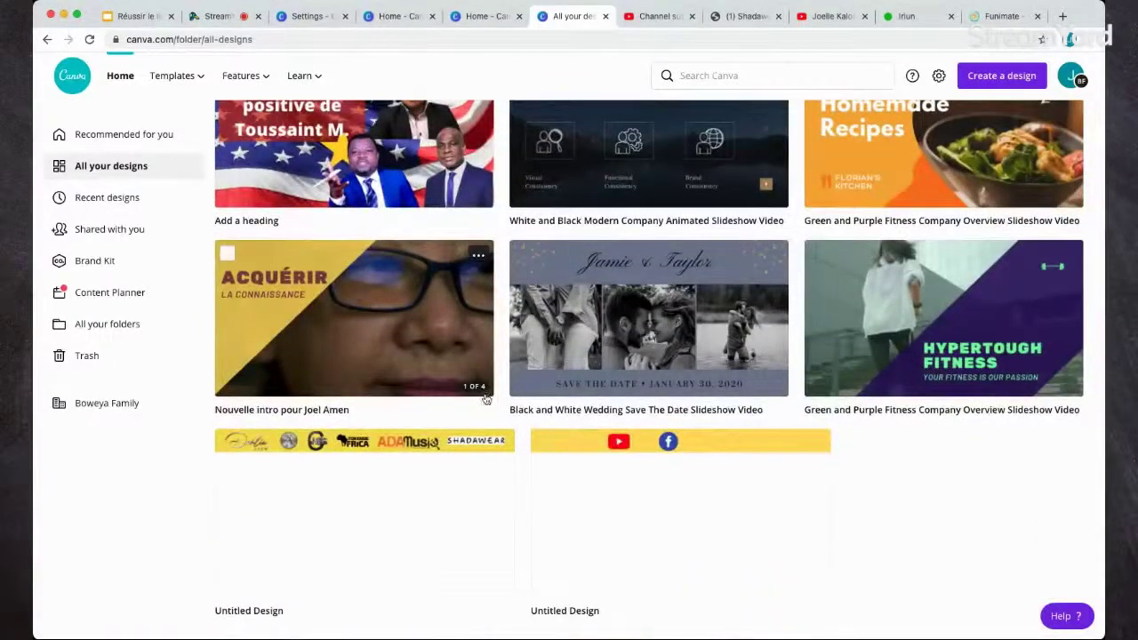
left_click(479, 257)
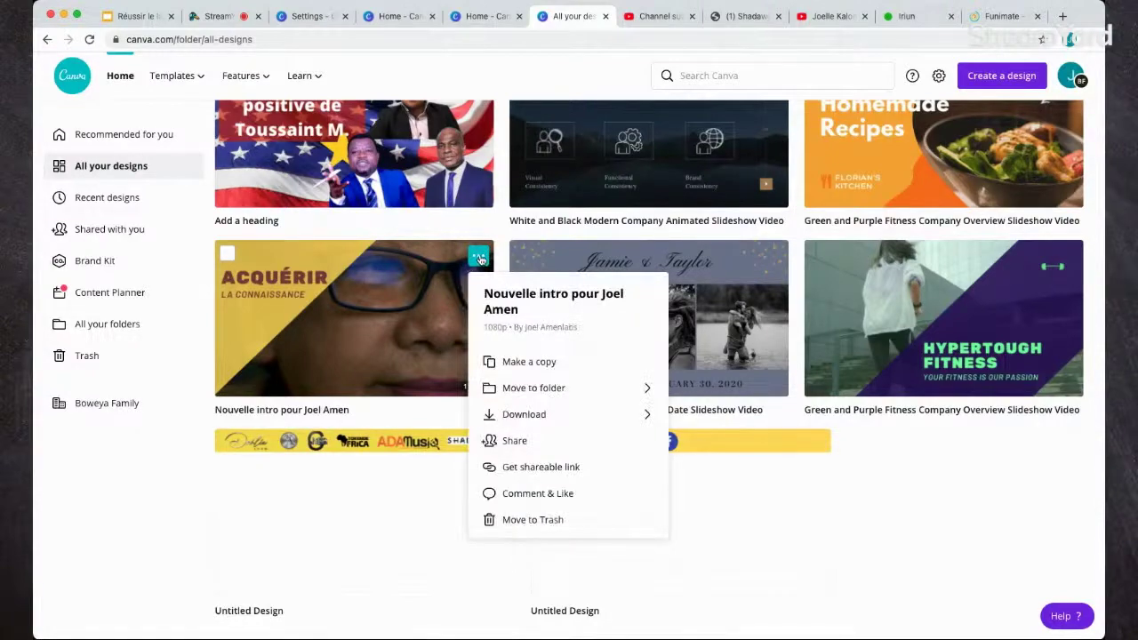
left_click(531, 362)
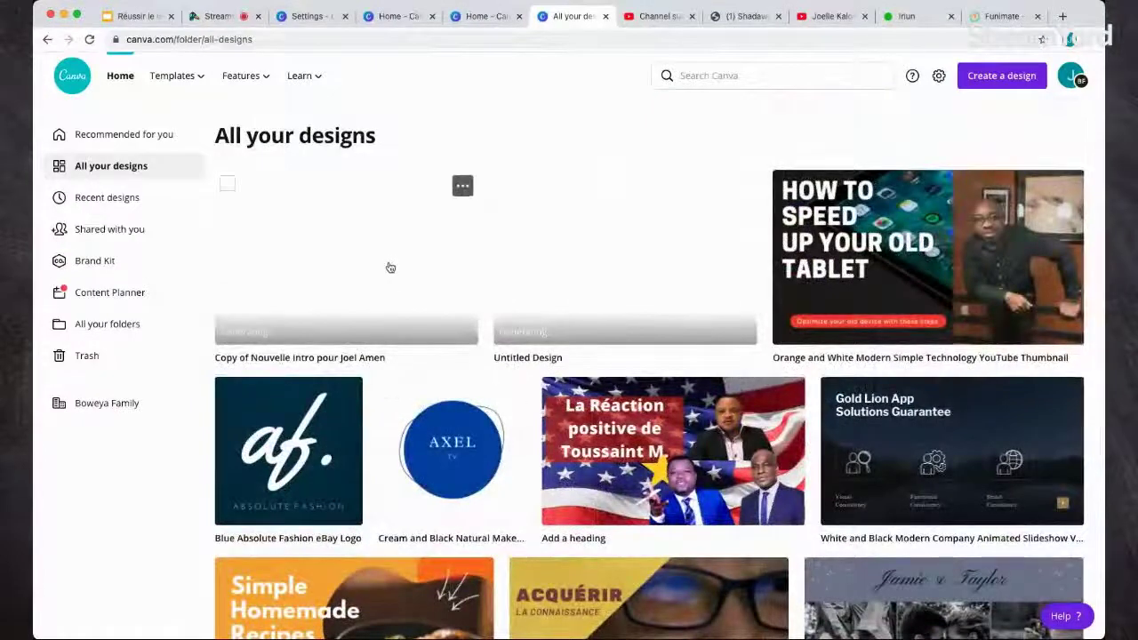
left_click(389, 266)
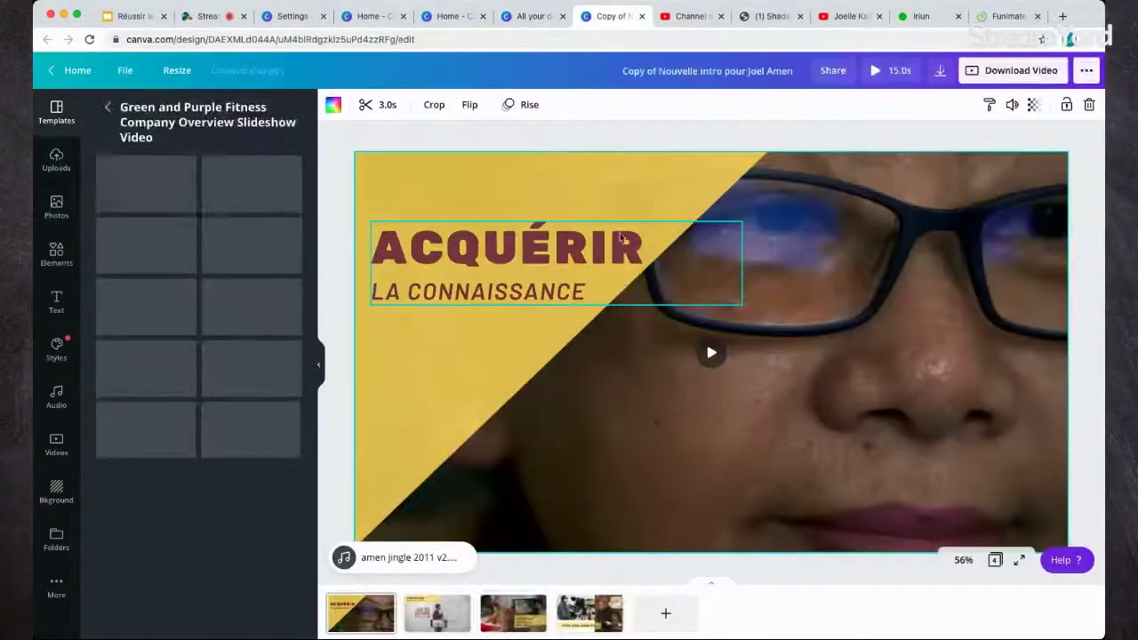
Change the large heading on page 1 to "ACQUIRING" and collapse the templates panel
double_click(608, 240)
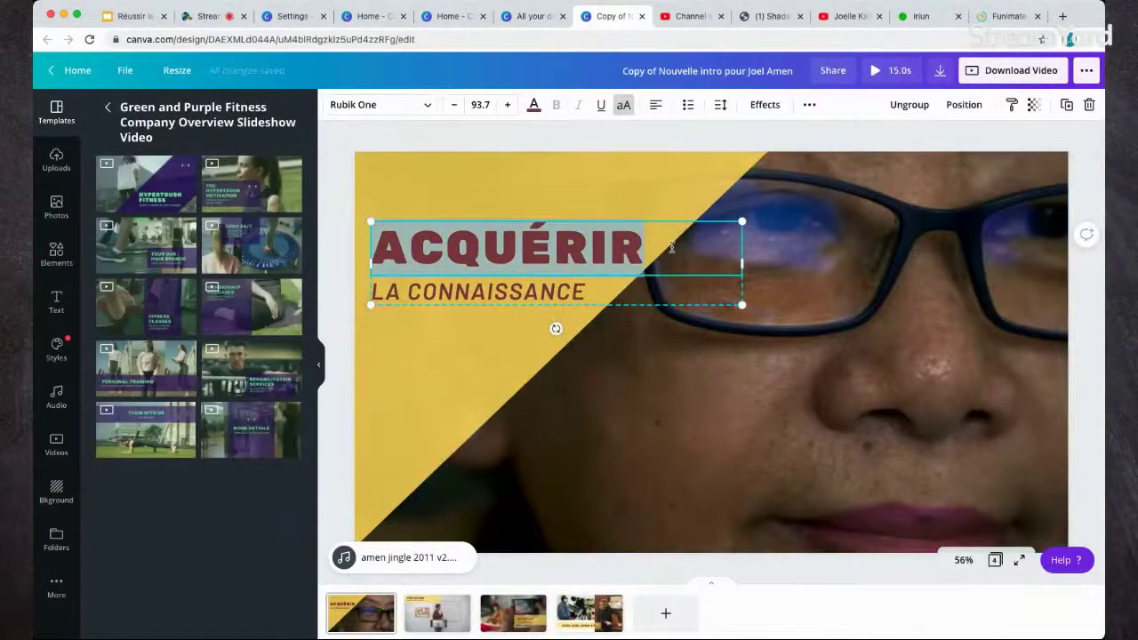
left_click(319, 363)
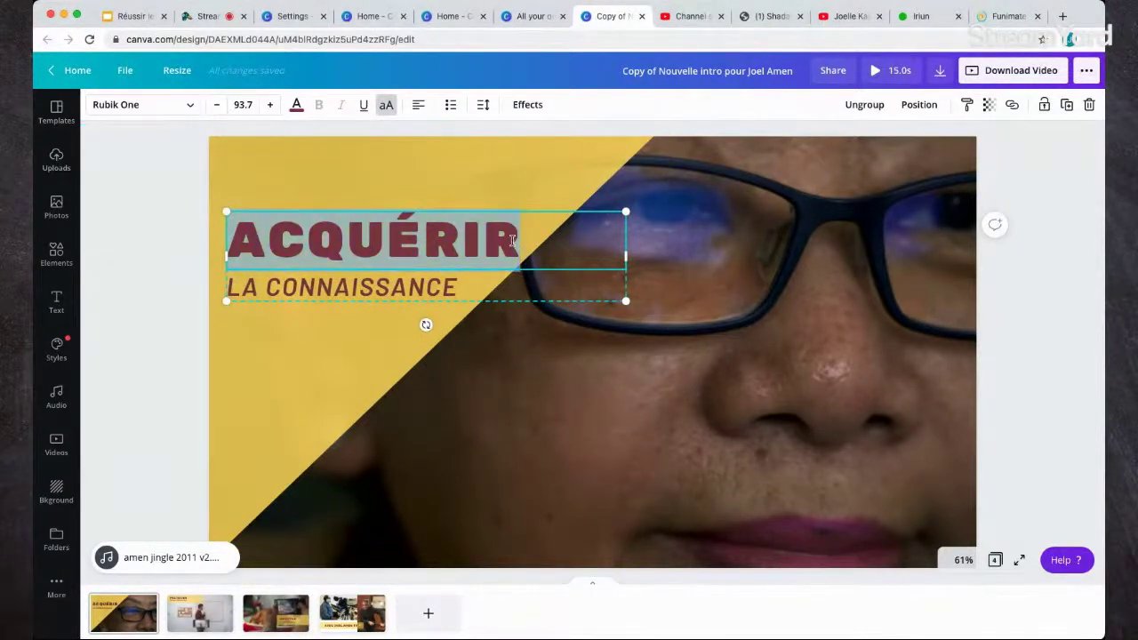
type("A")
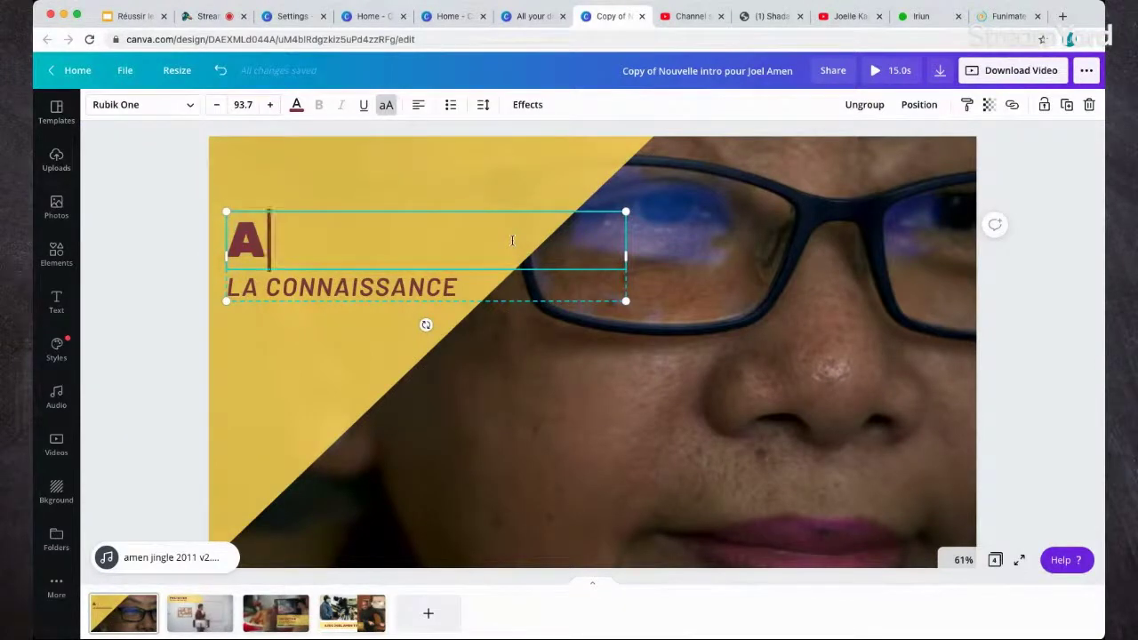
type("CQUIRING")
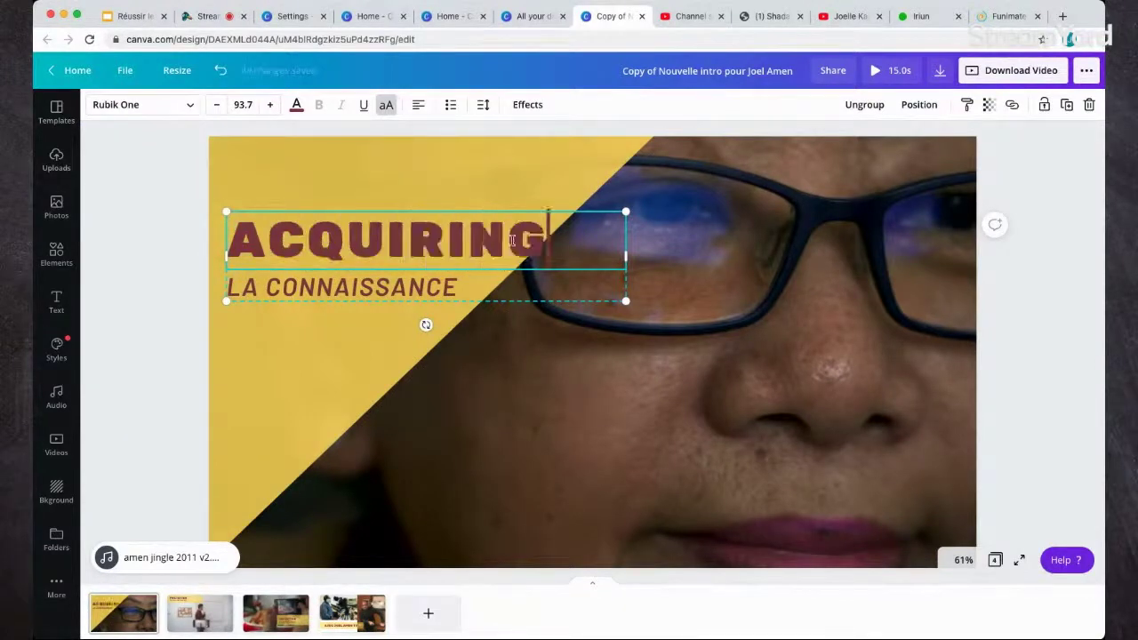
Change the subtitle under the page 1 heading to "THE KNOWLEDGE" and deselect the text
left_click(466, 280)
double_click(463, 282)
triple_click(463, 282)
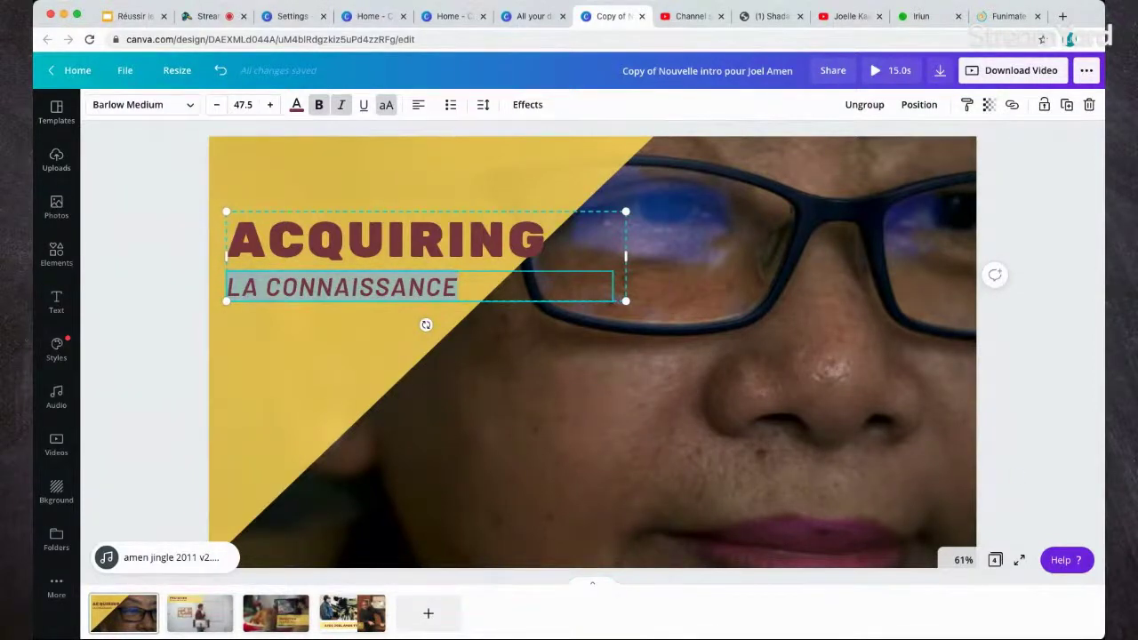
key("super+Tab")
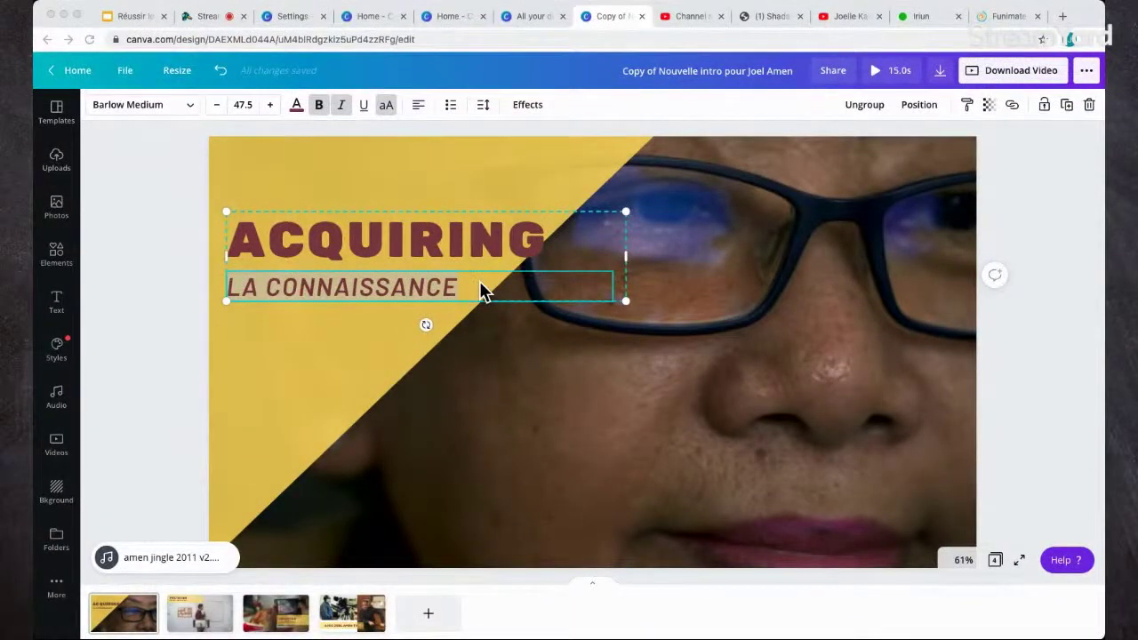
double_click(479, 283)
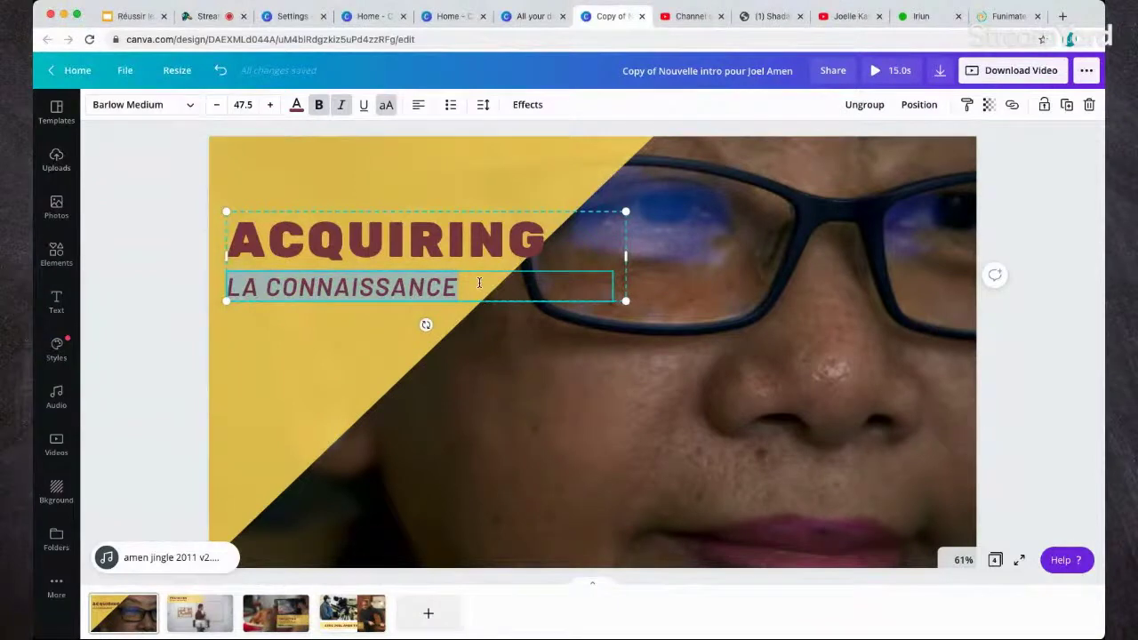
type("THE KNO")
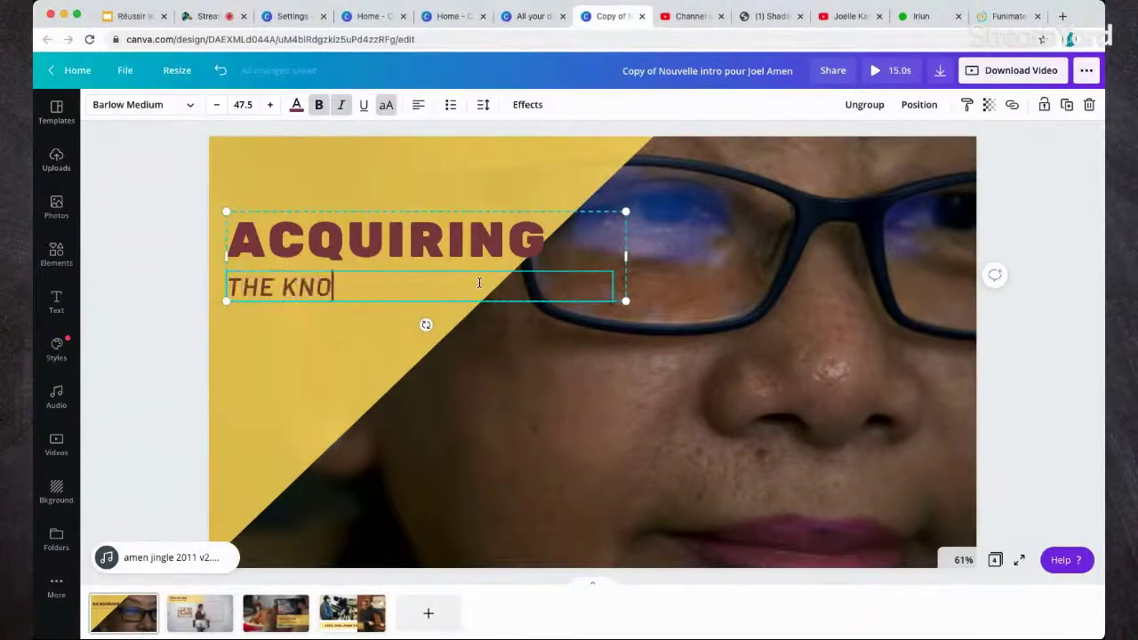
type("WLEDGE")
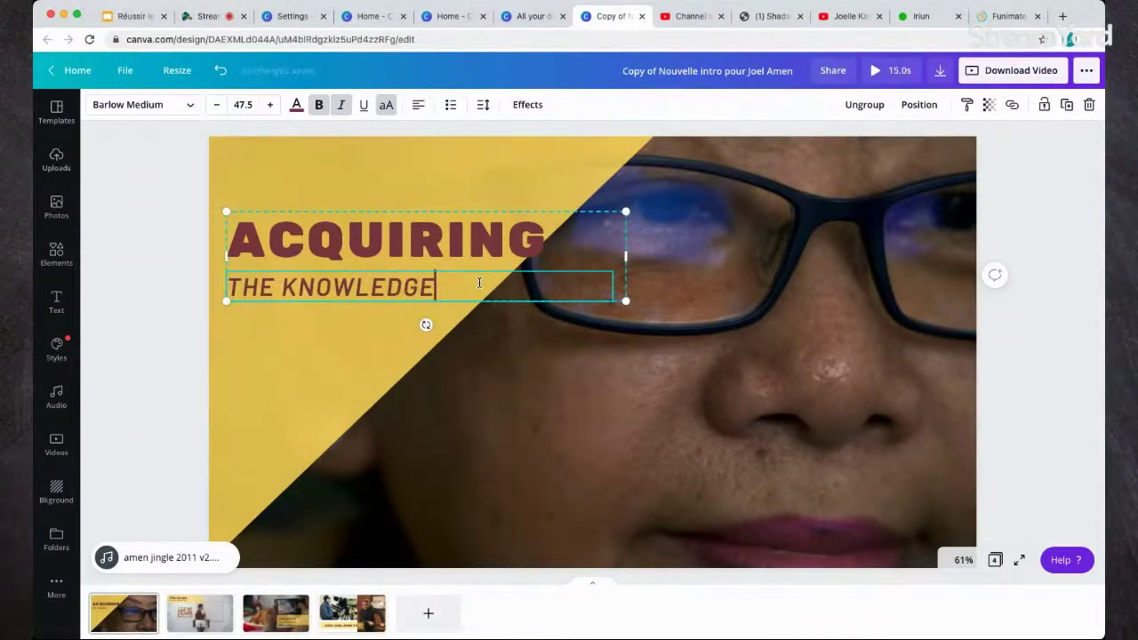
left_click(1024, 354)
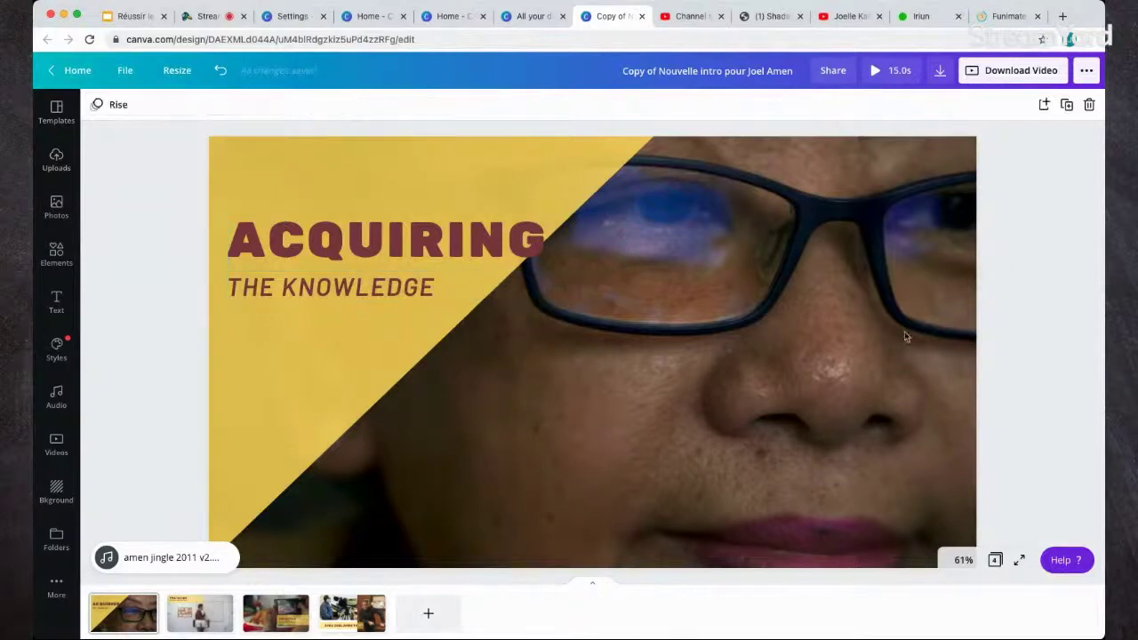
View page 2, then try duplicating the yellow shape on page 1 and remove the copy
left_click(182, 620)
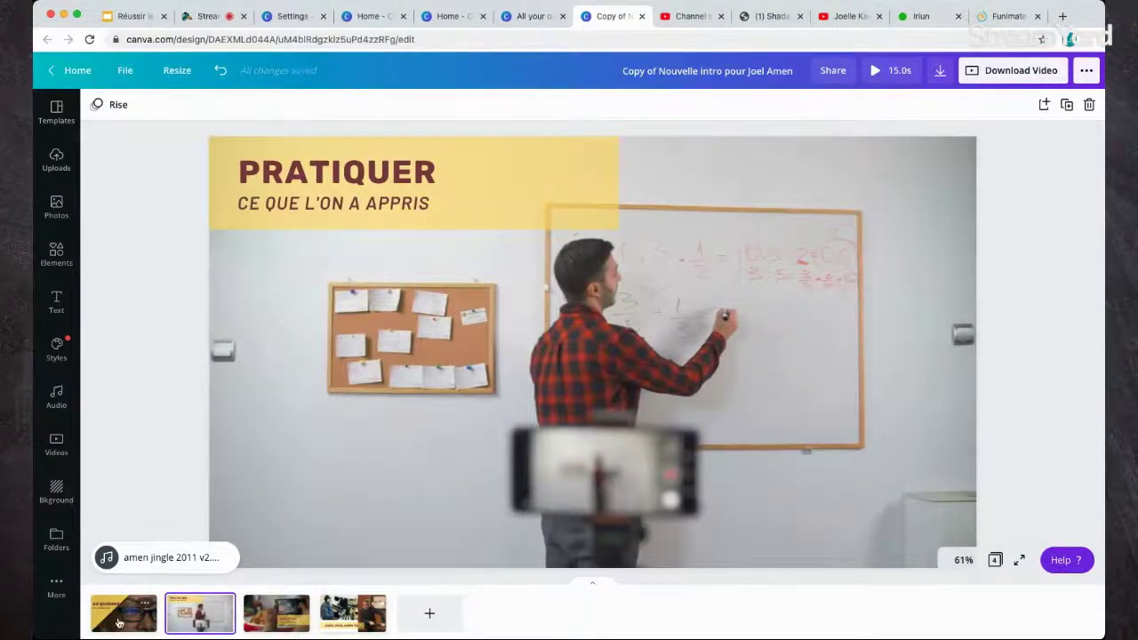
left_click(145, 604)
left_click(286, 386)
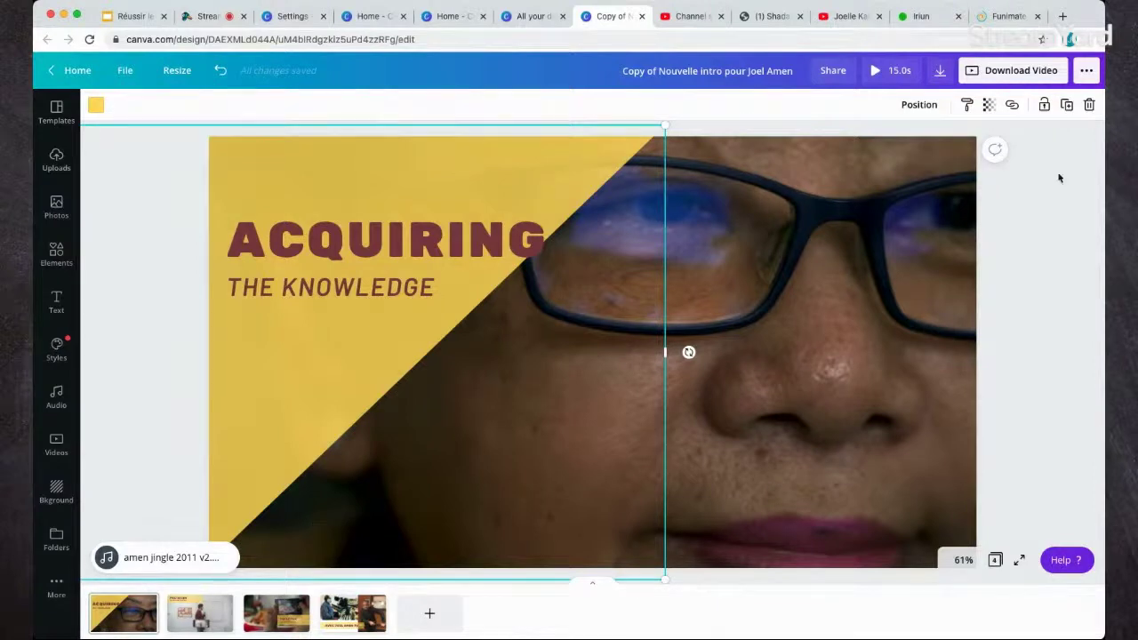
left_click(1067, 105)
left_click_drag(486, 236, 587, 243)
key("Delete")
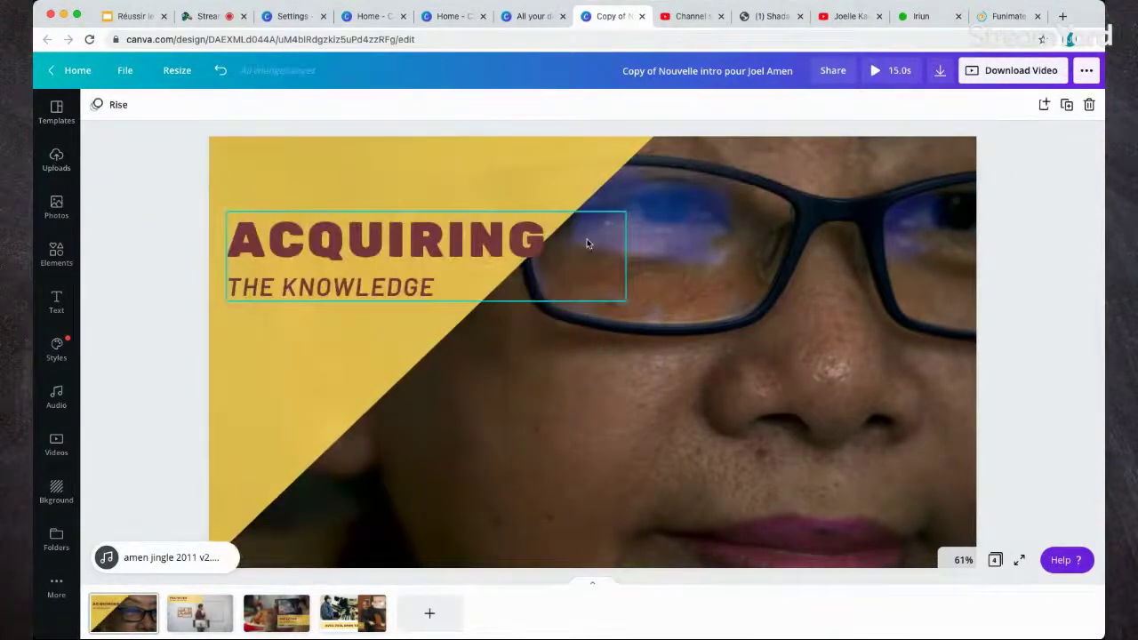
Paste the copied yellow triangle onto page 2, shift it off the rectangular banner, and delete that banner
left_click(203, 616)
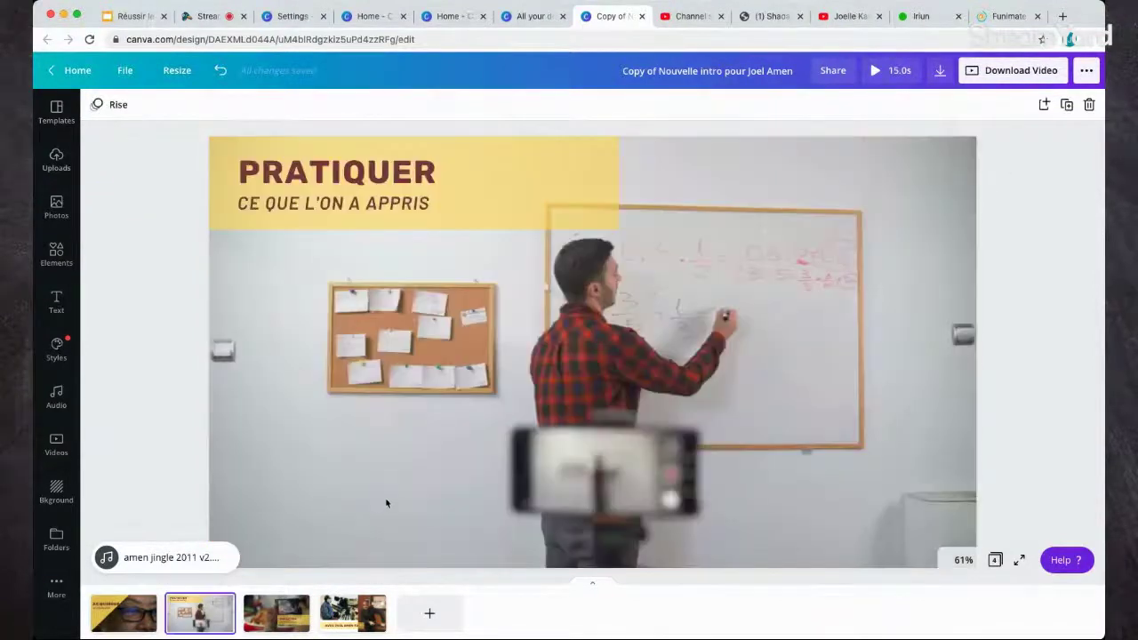
key("ctrl+v")
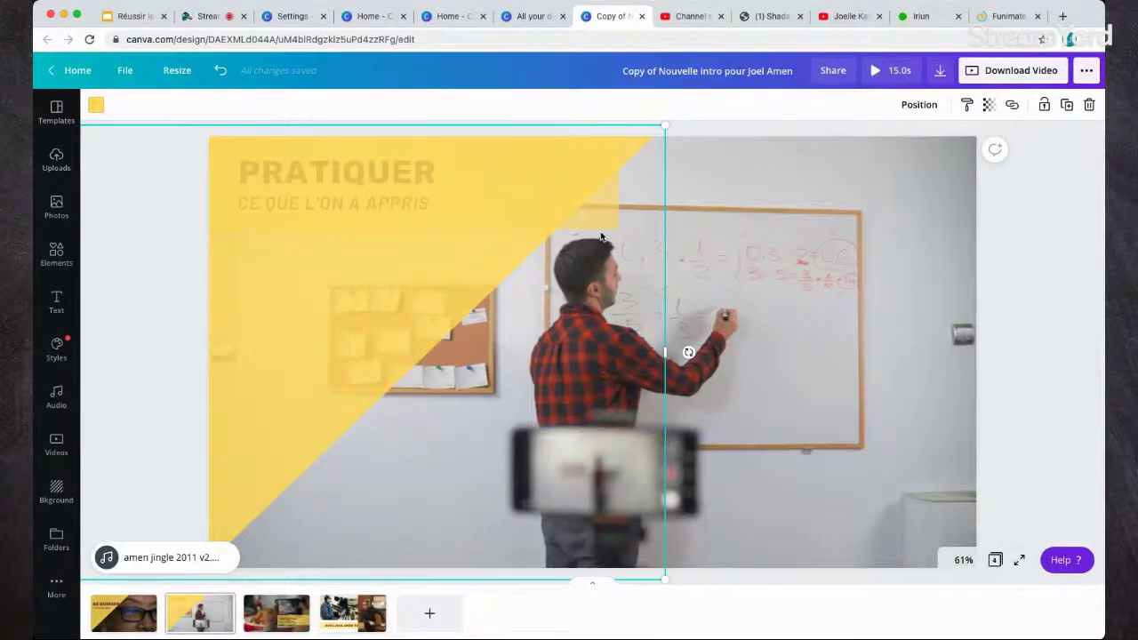
left_click_drag(560, 187, 439, 216)
left_click(603, 199)
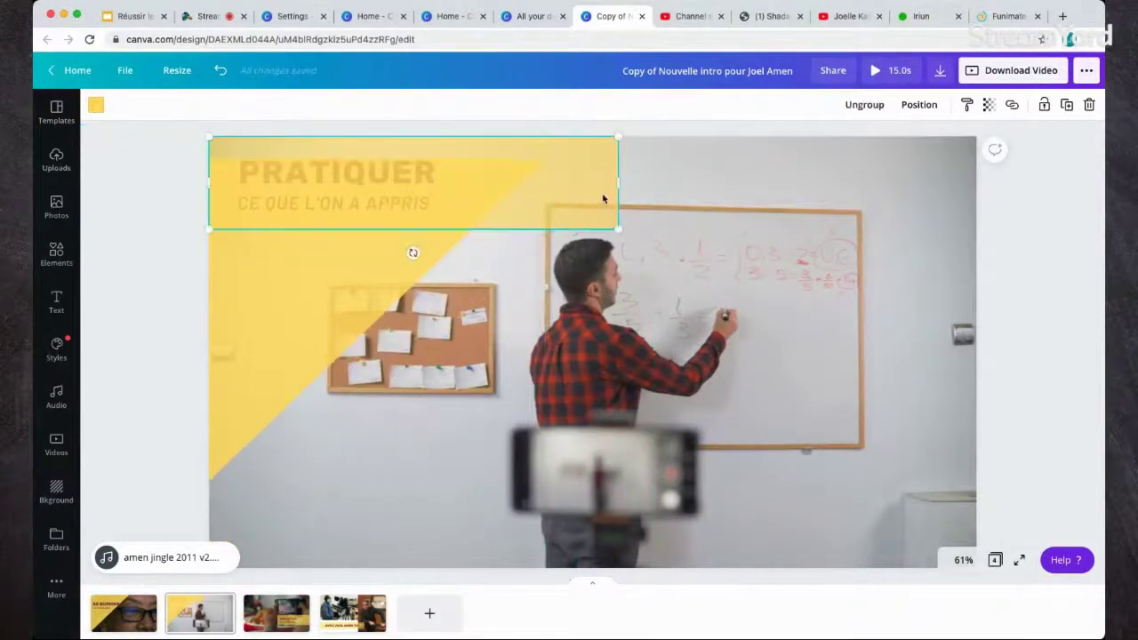
Reposition the yellow triangle over page 2's upper-left corner and send it backward behind the text
left_click(442, 190)
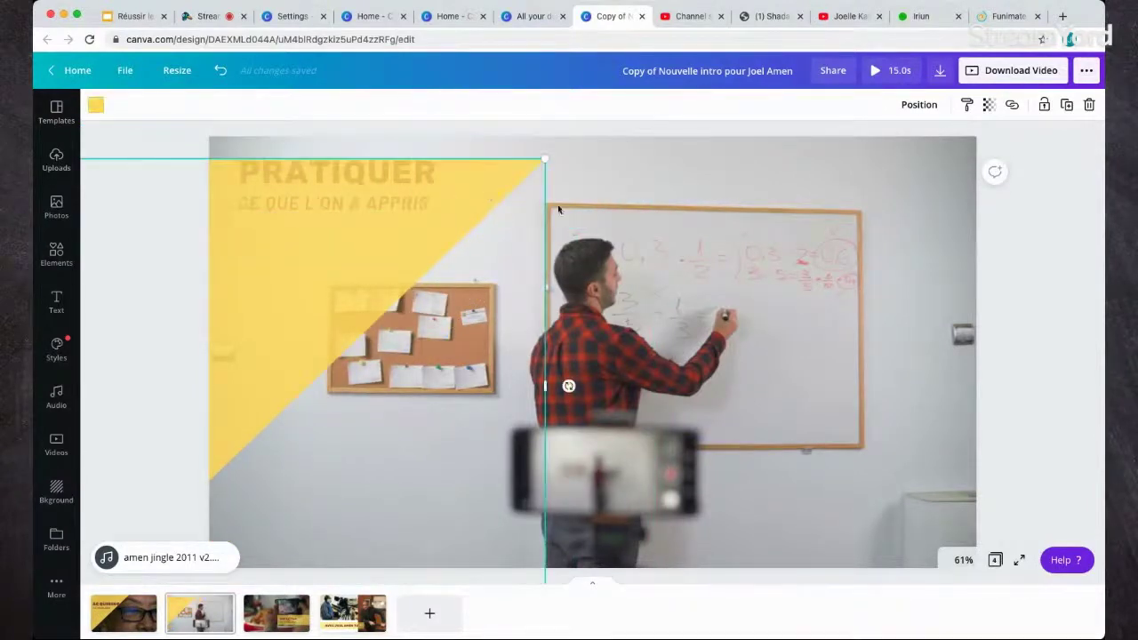
left_click(400, 153)
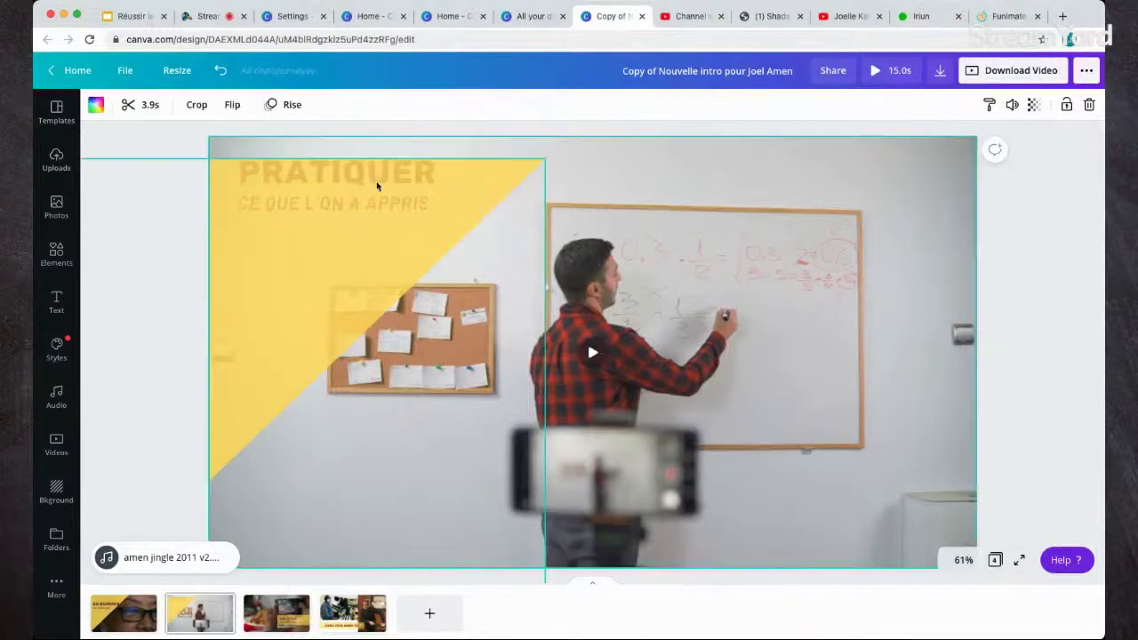
left_click(387, 173)
left_click_drag(422, 191, 525, 153)
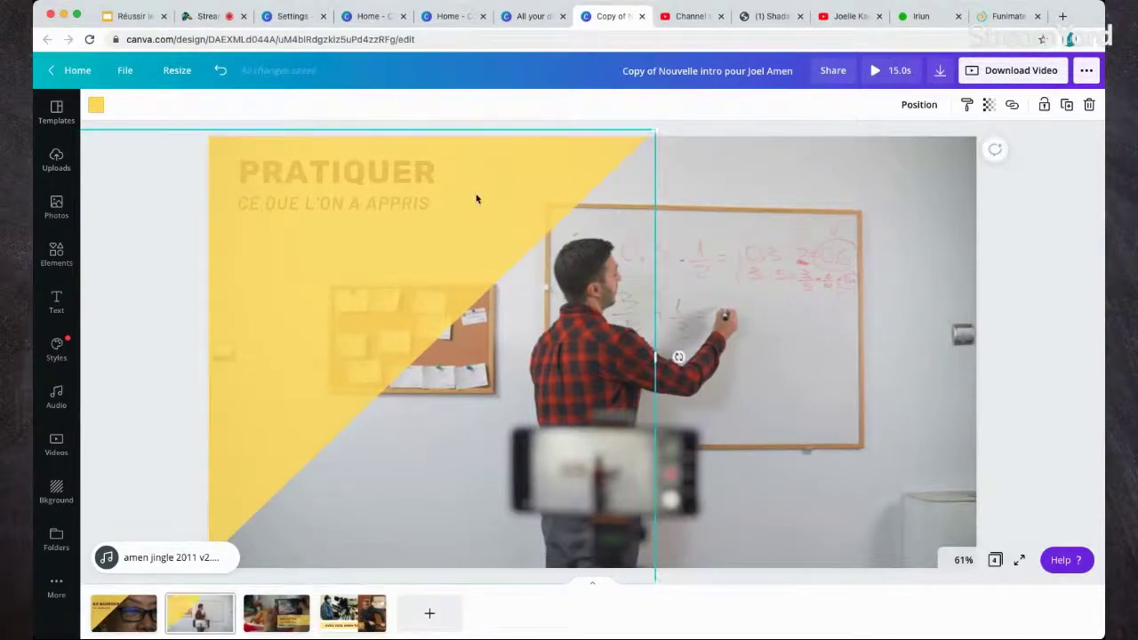
left_click(920, 105)
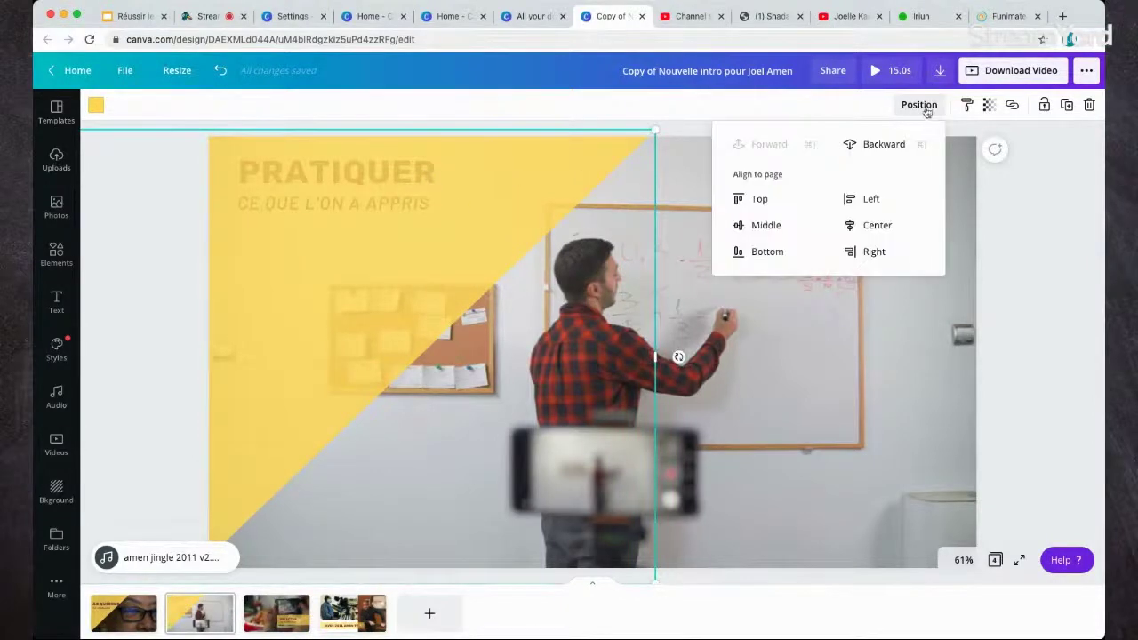
left_click(878, 144)
Change the page 2 heading to "PRACTICING"
left_click(383, 180)
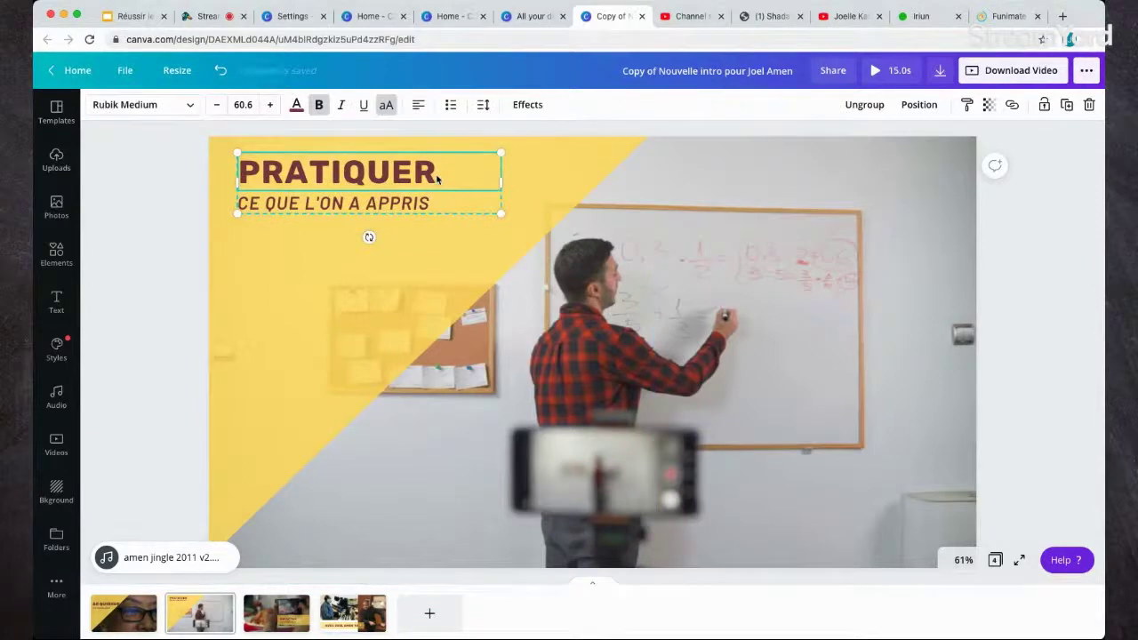
double_click(436, 175)
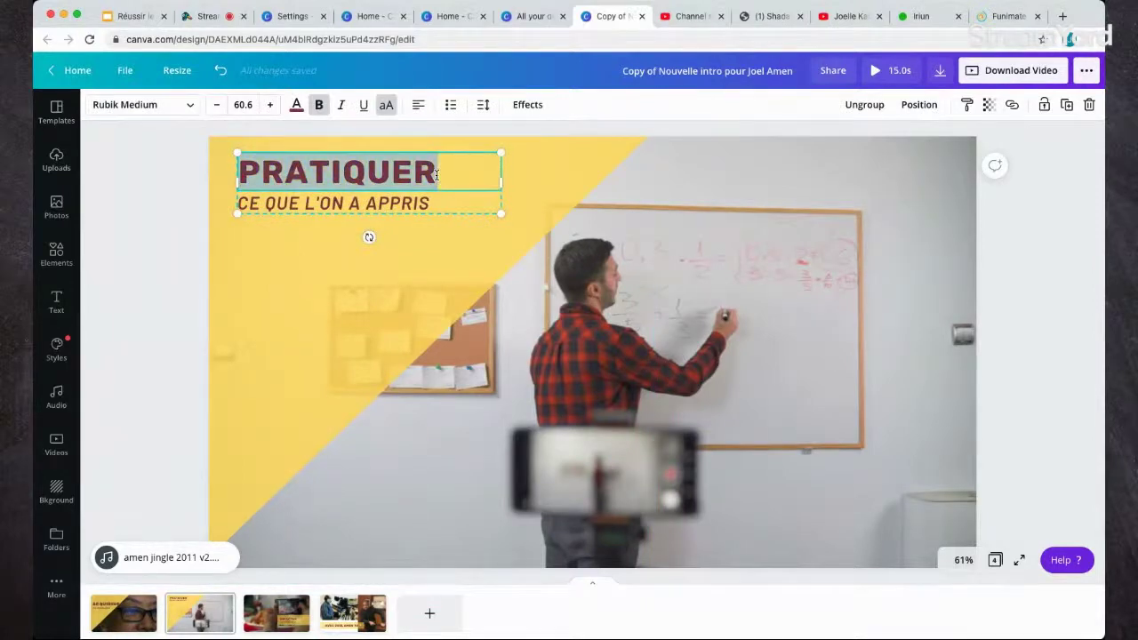
type("PA")
key("BackSpace")
type("RACTICIN")
key("BackSpace")
type("CING")
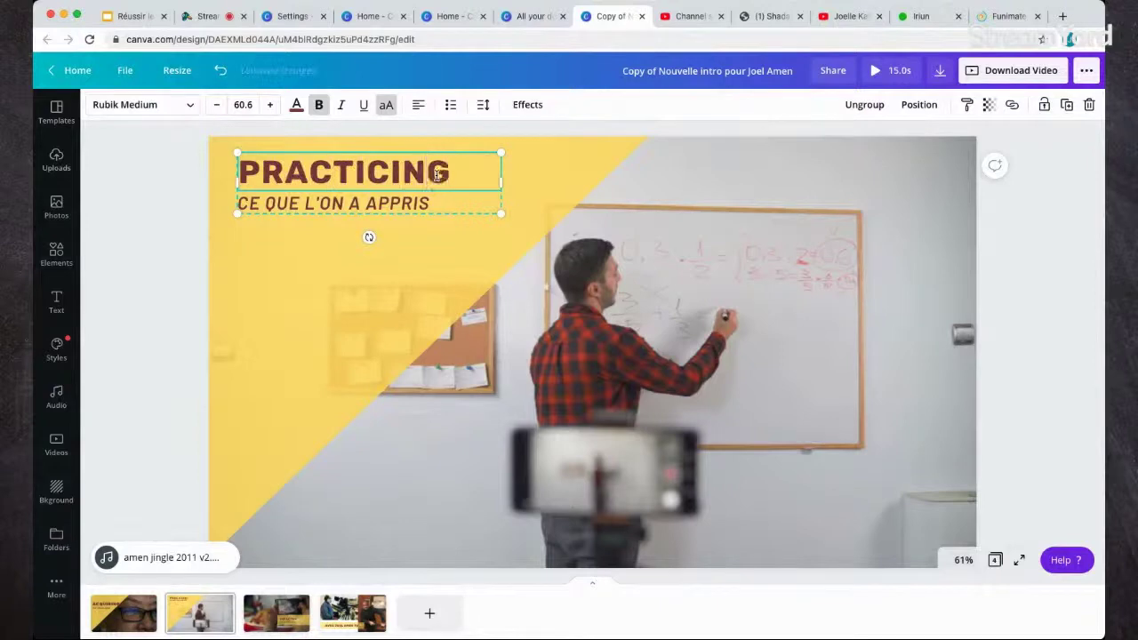
Change the page 2 subtitle to "WHAT WAS LEARNT" and enlarge the text group until the subtitle size is about 40.4
double_click(433, 206)
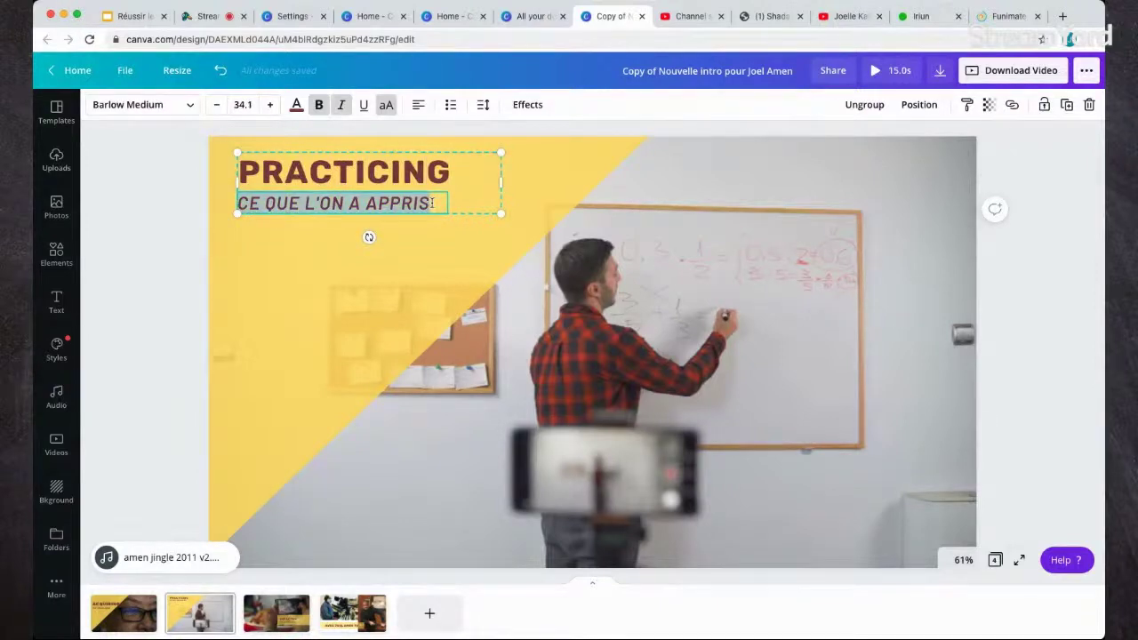
type("WHAT WA")
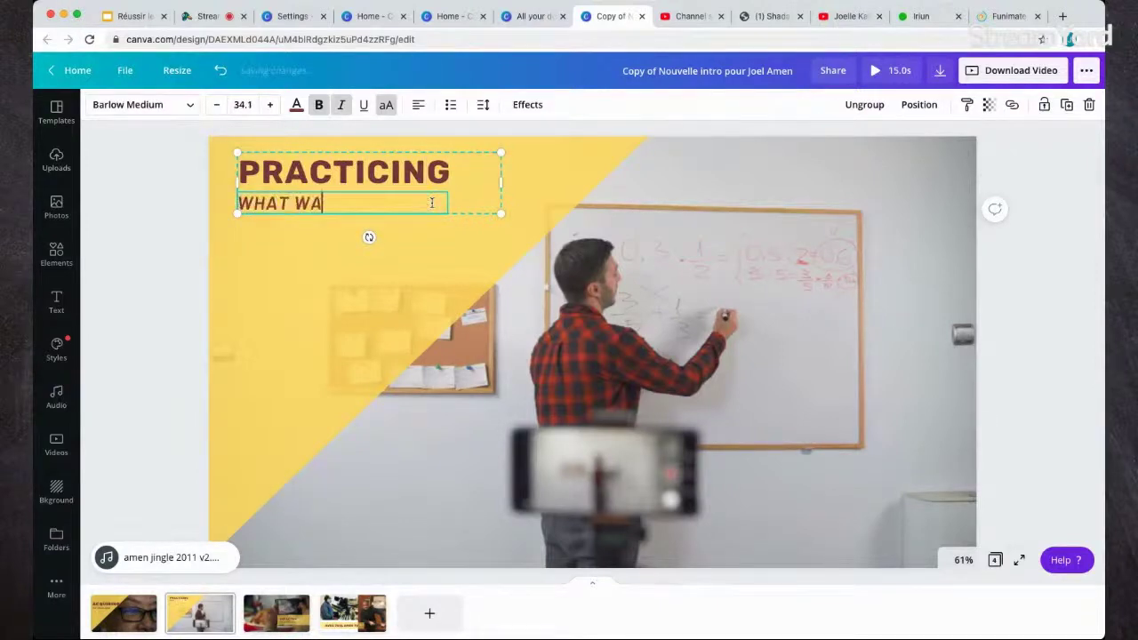
type("S LEARNT")
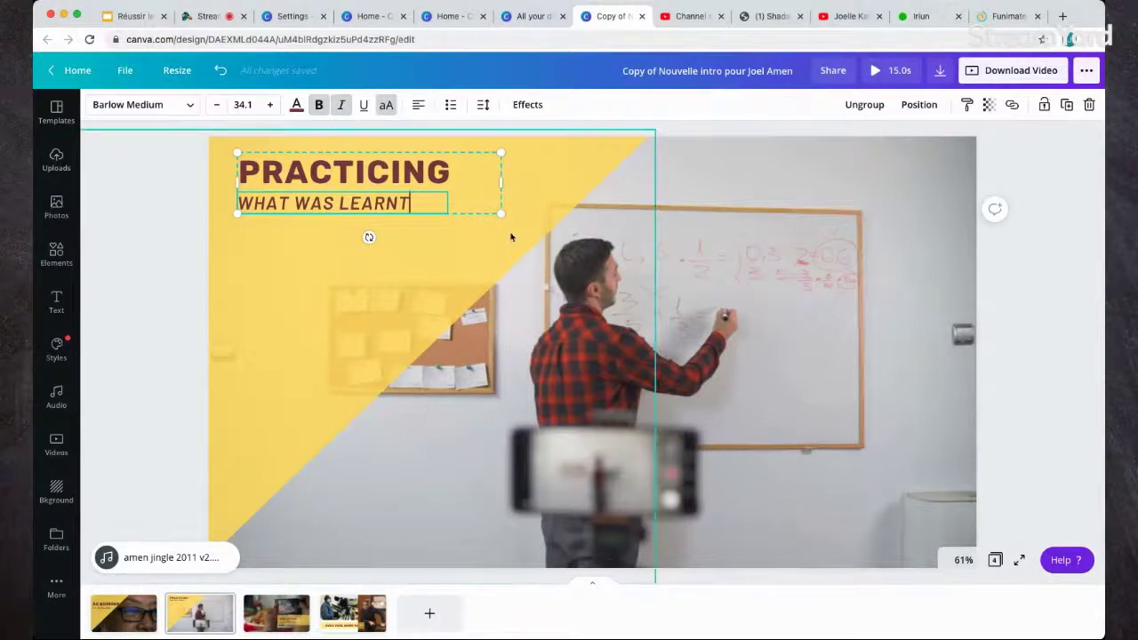
left_click_drag(503, 215, 547, 252)
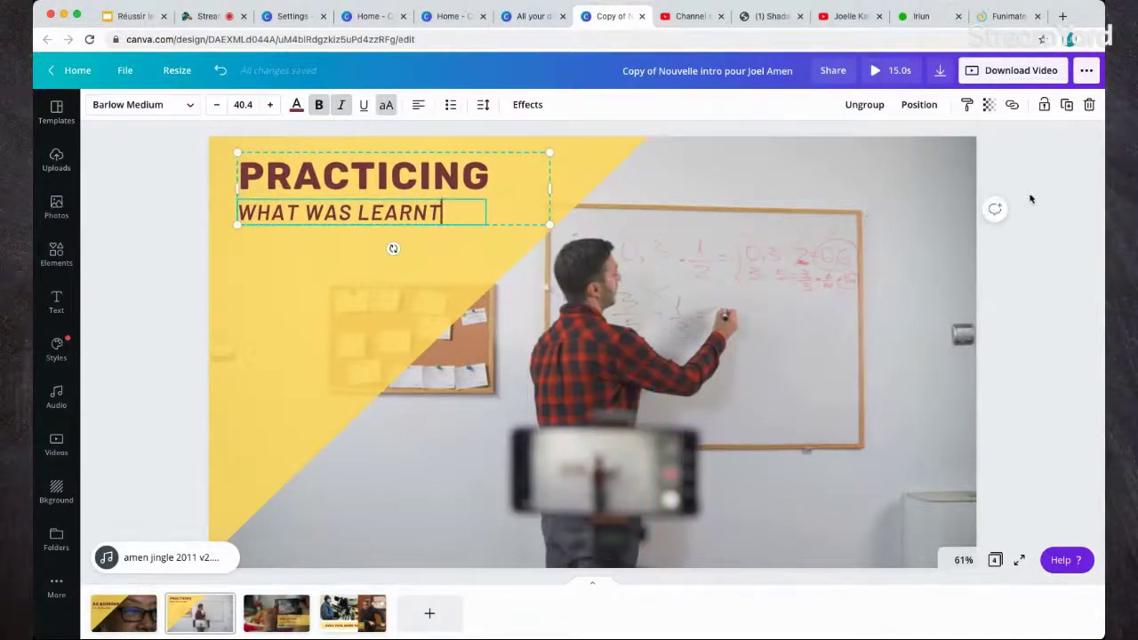
left_click(1018, 186)
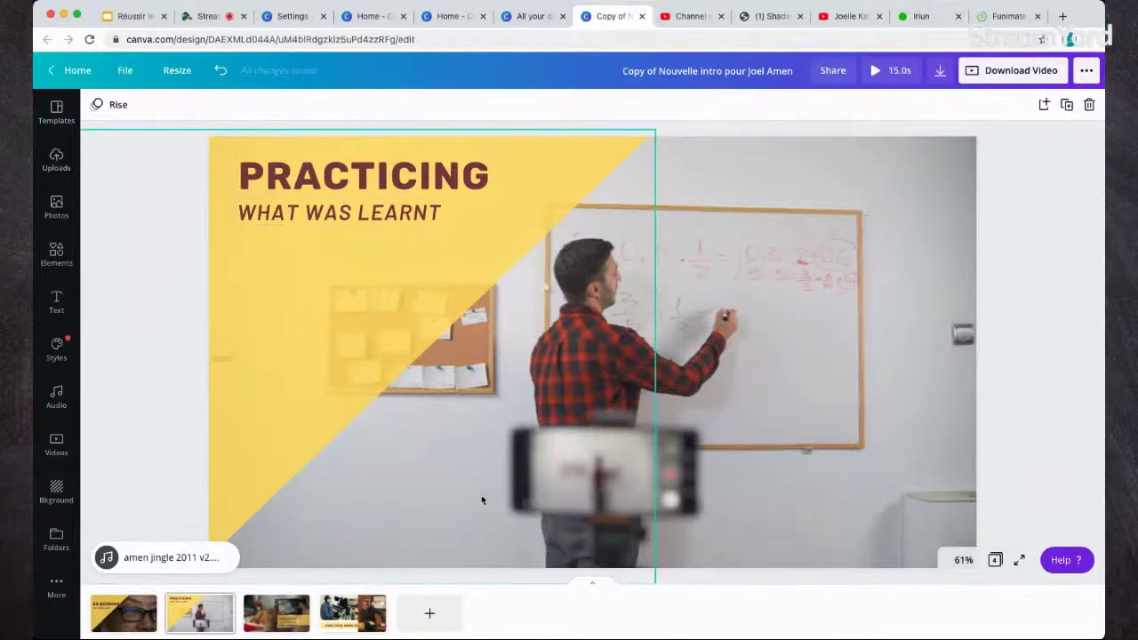
Change the heading in the page 3 banner to "IMPACTING"
left_click(285, 618)
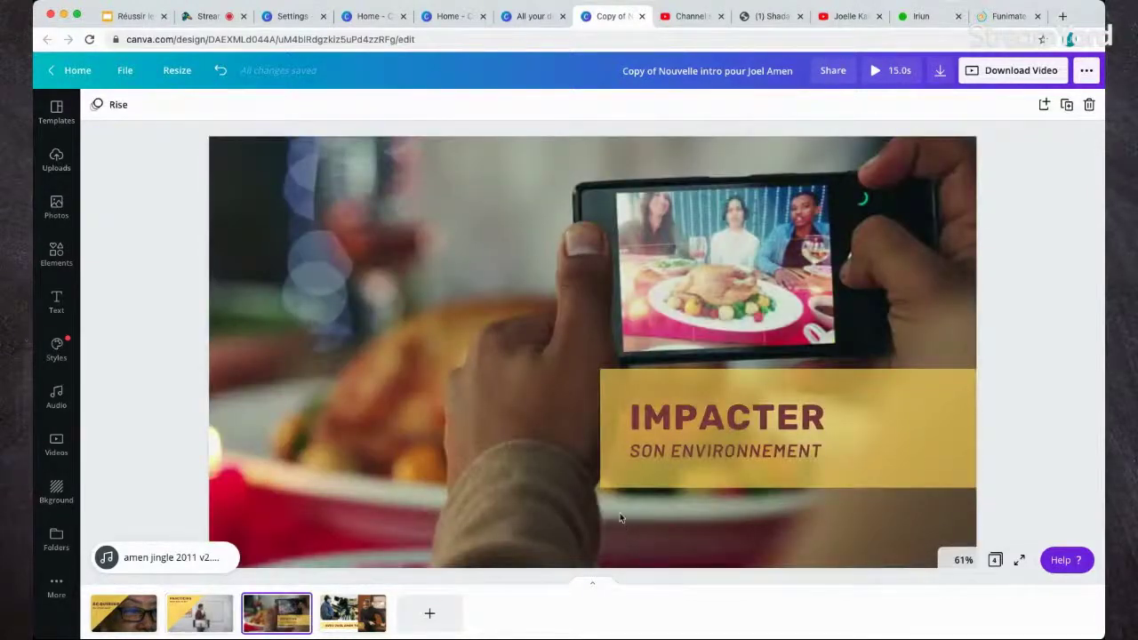
left_click(788, 454)
left_click(836, 419)
key("BackSpace")
key("BackSpace")
key("BackSpace")
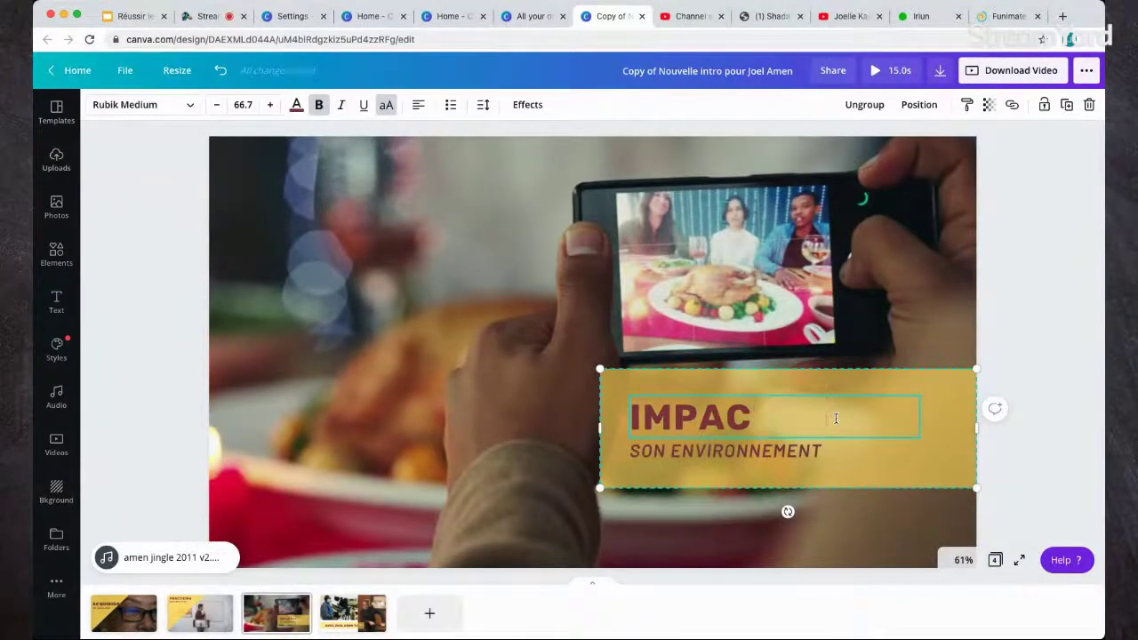
type("TING")
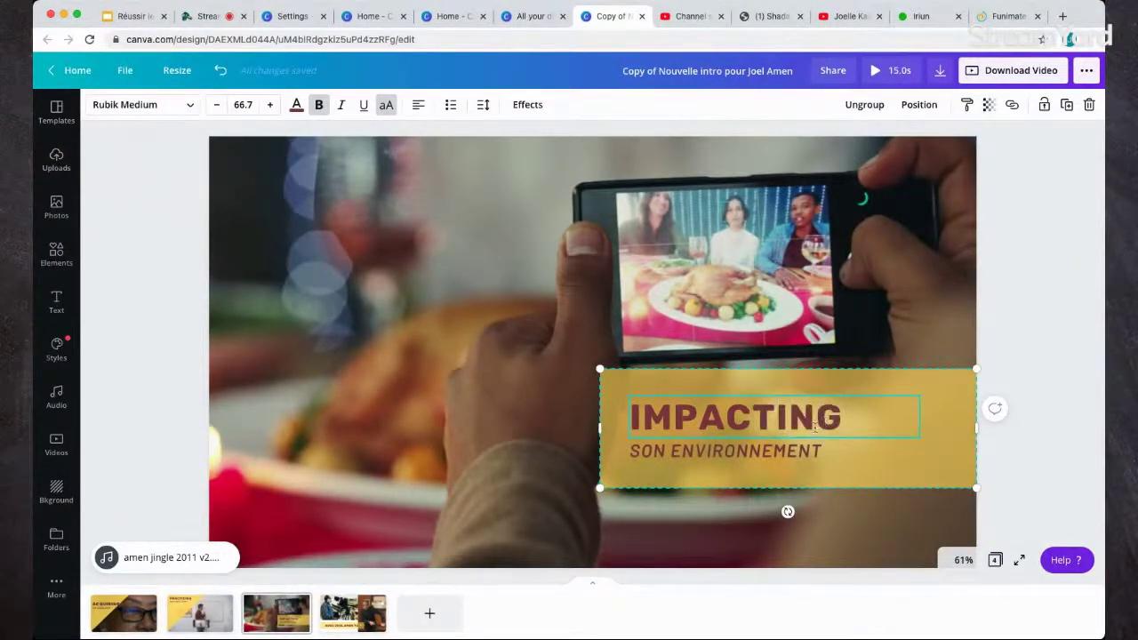
Change the page 3 subtitle to "YOUR WORLD" and enlarge the yellow banner group from its lower-left corner
left_click(814, 454)
left_click(814, 451)
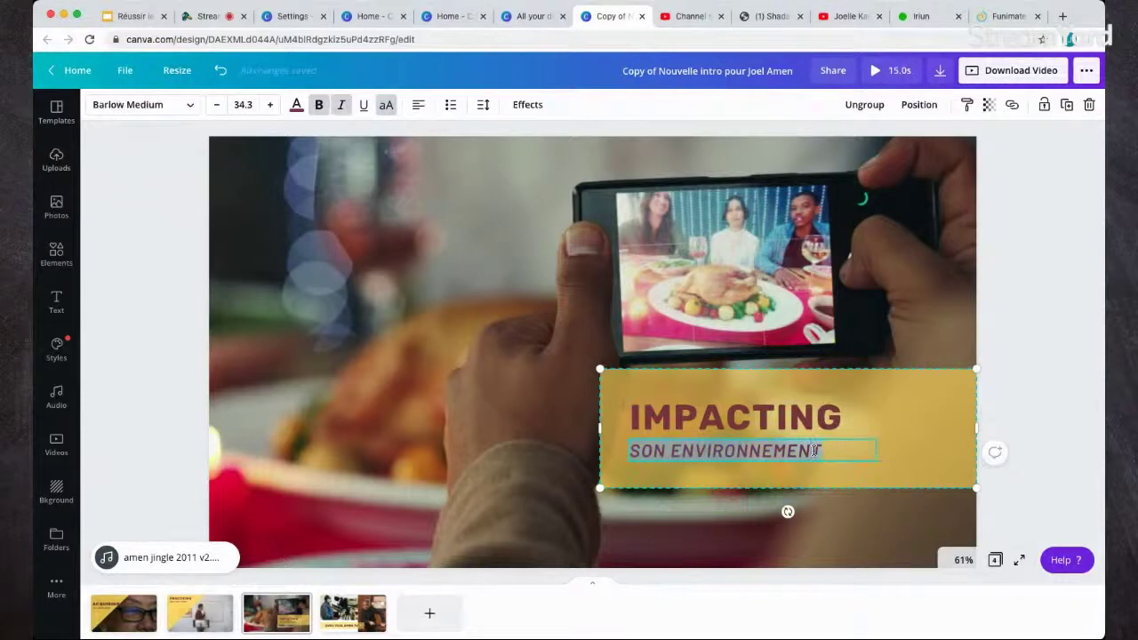
type("YOUR WORLD")
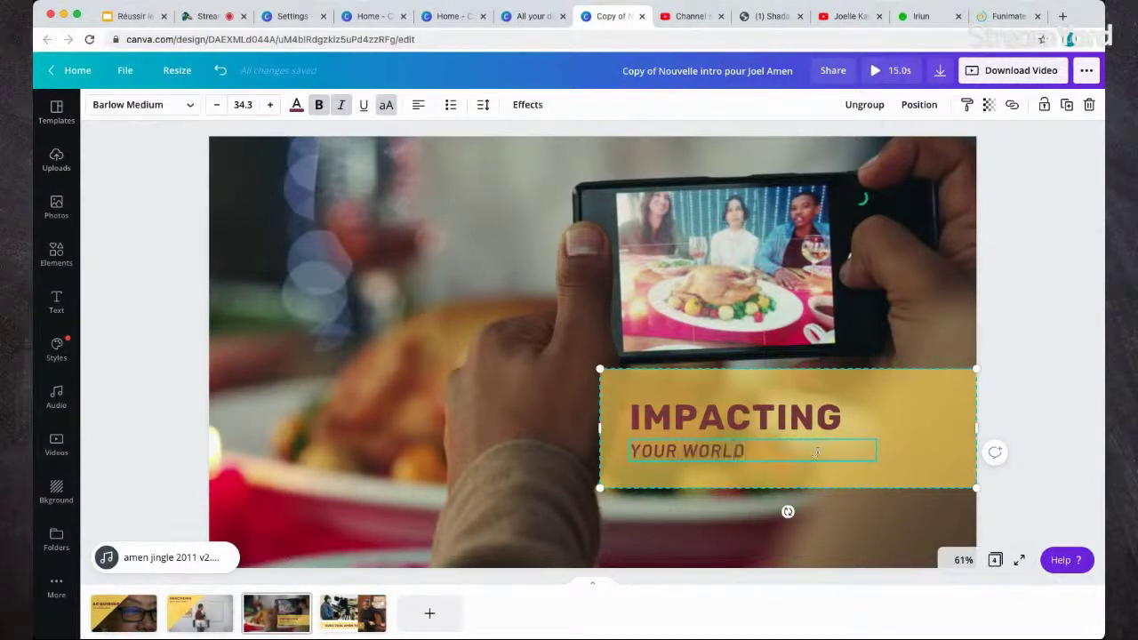
left_click(881, 504)
left_click(752, 462)
left_click_drag(600, 490, 505, 517)
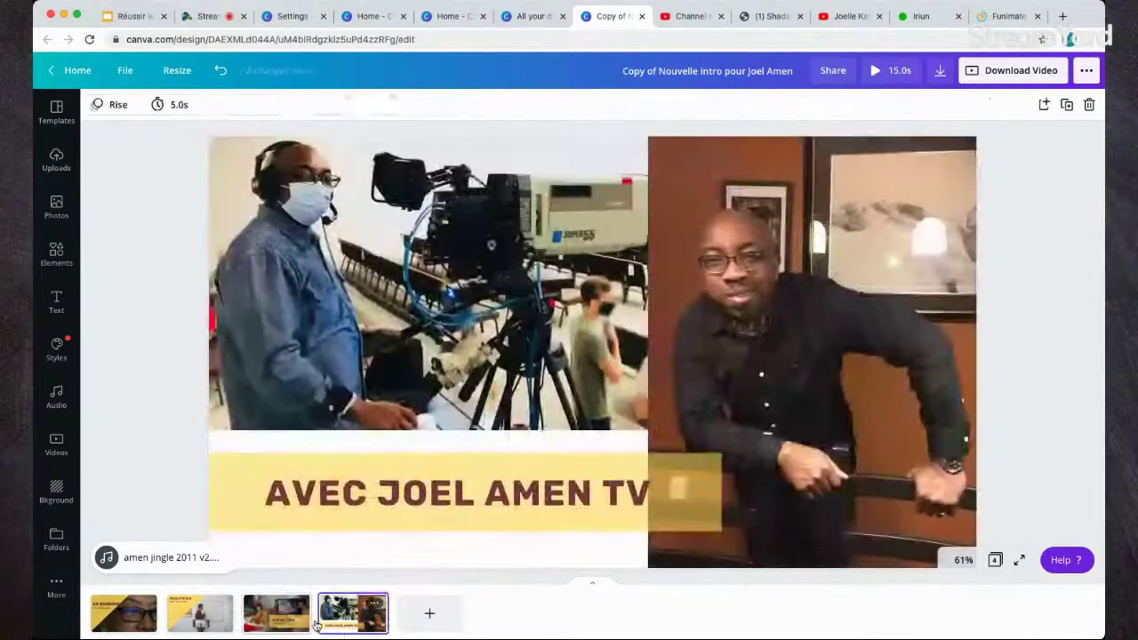
Replace the word "AVEC" with "WITH" in the page 4 banner text
left_click(352, 621)
left_click(360, 504)
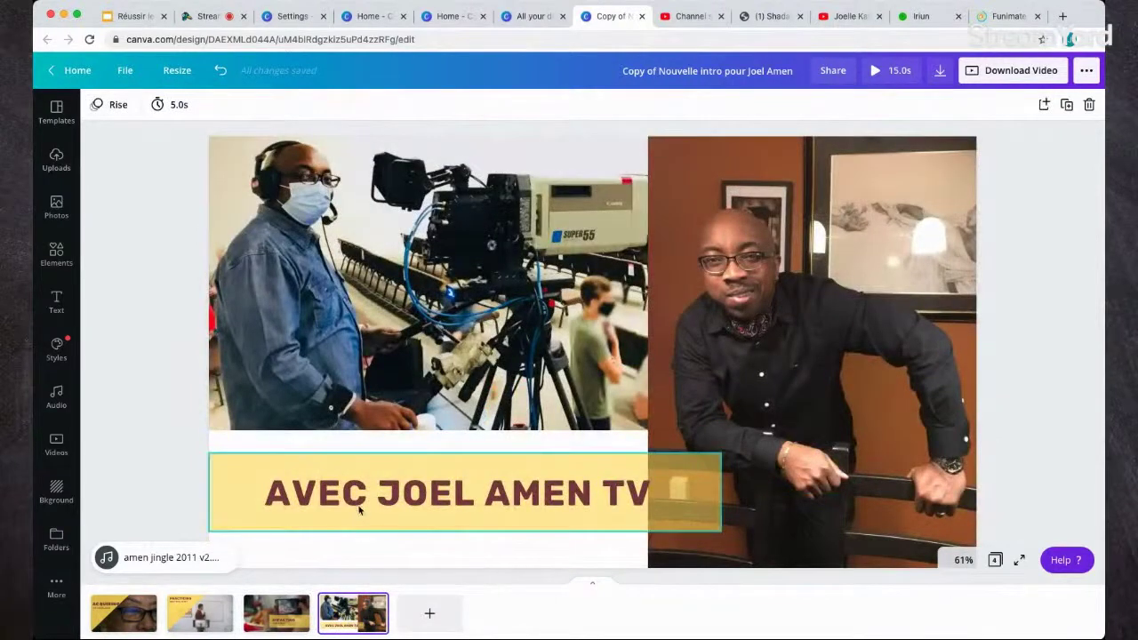
left_click(360, 504)
left_click_drag(364, 498, 269, 498)
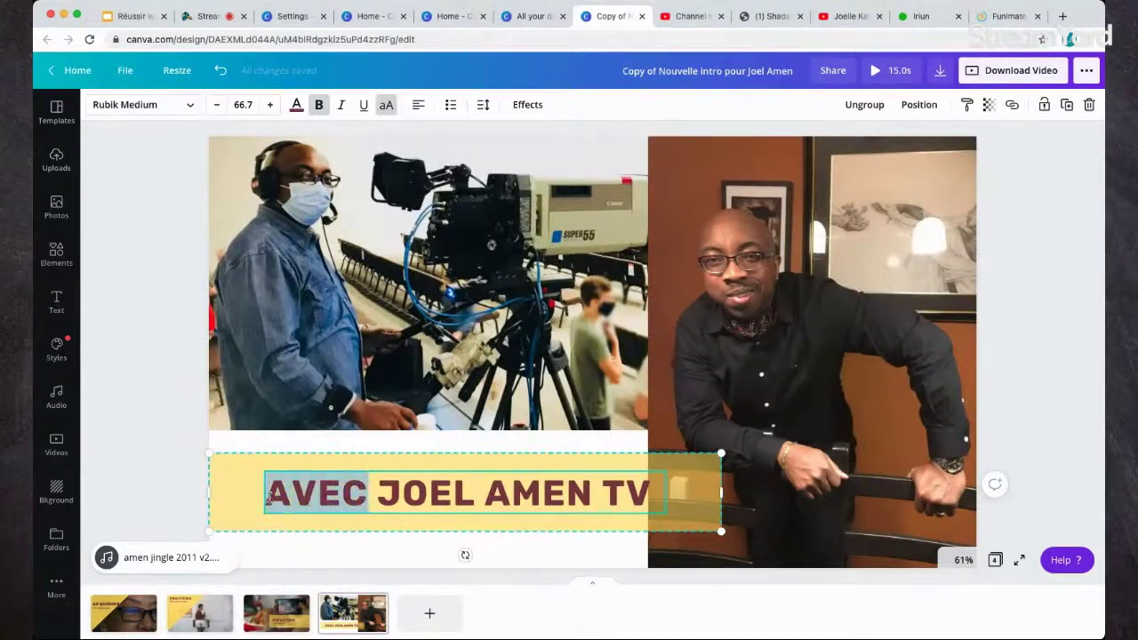
type("WI J")
type("O")
key("BackSpace")
type("ITH")
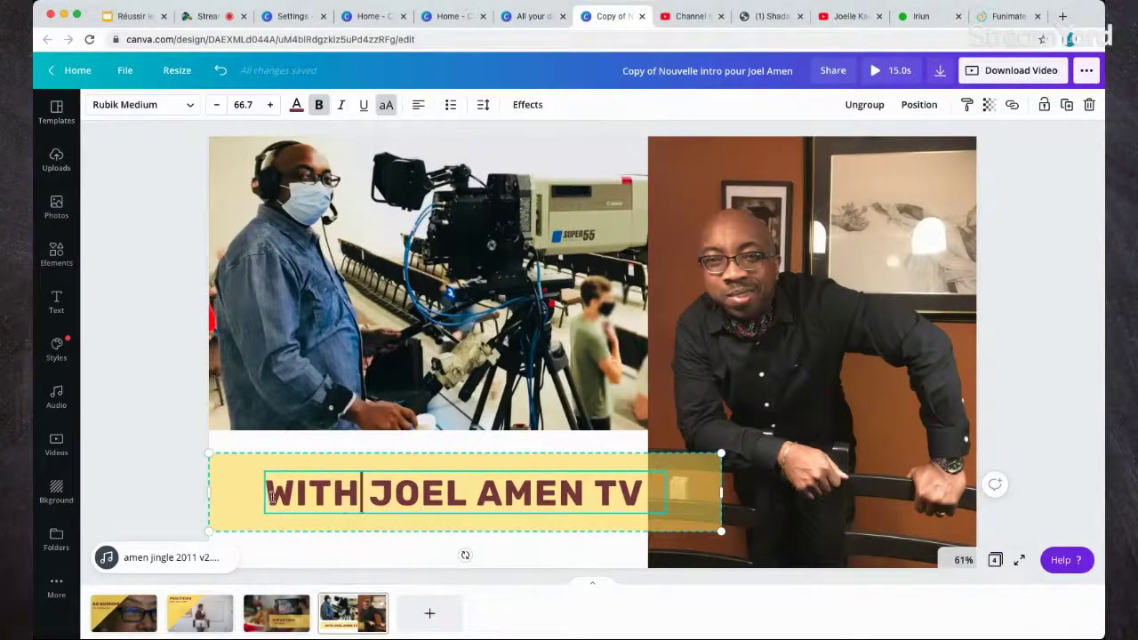
left_click(994, 437)
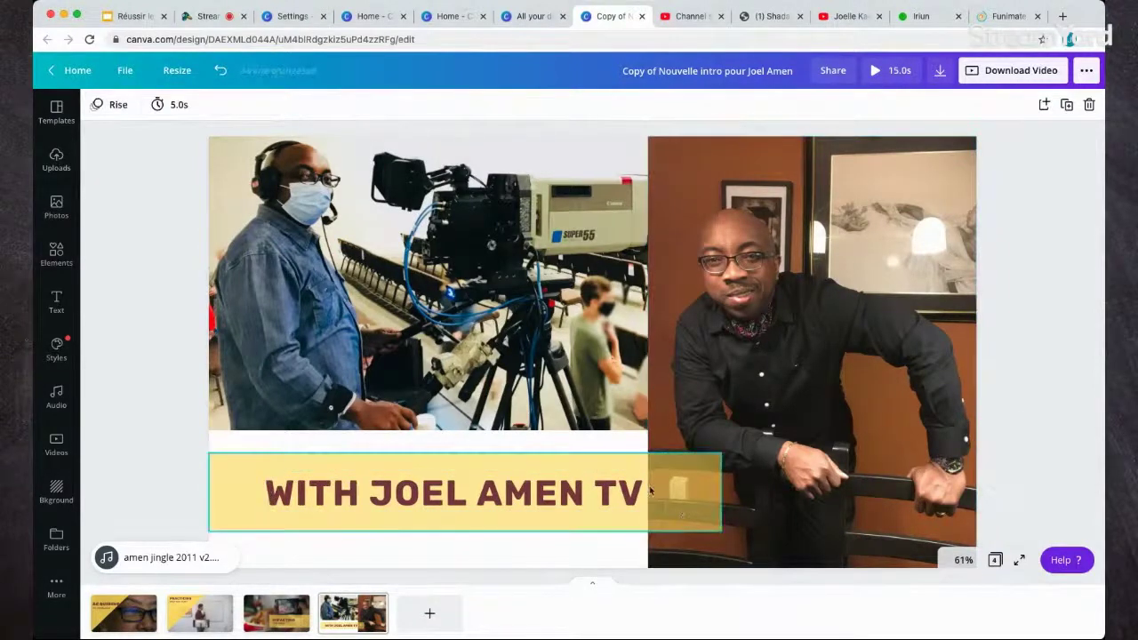
Enlarge the page 4 banner group until its text size is about 70.2
left_click(694, 490)
left_click_drag(721, 455, 736, 483)
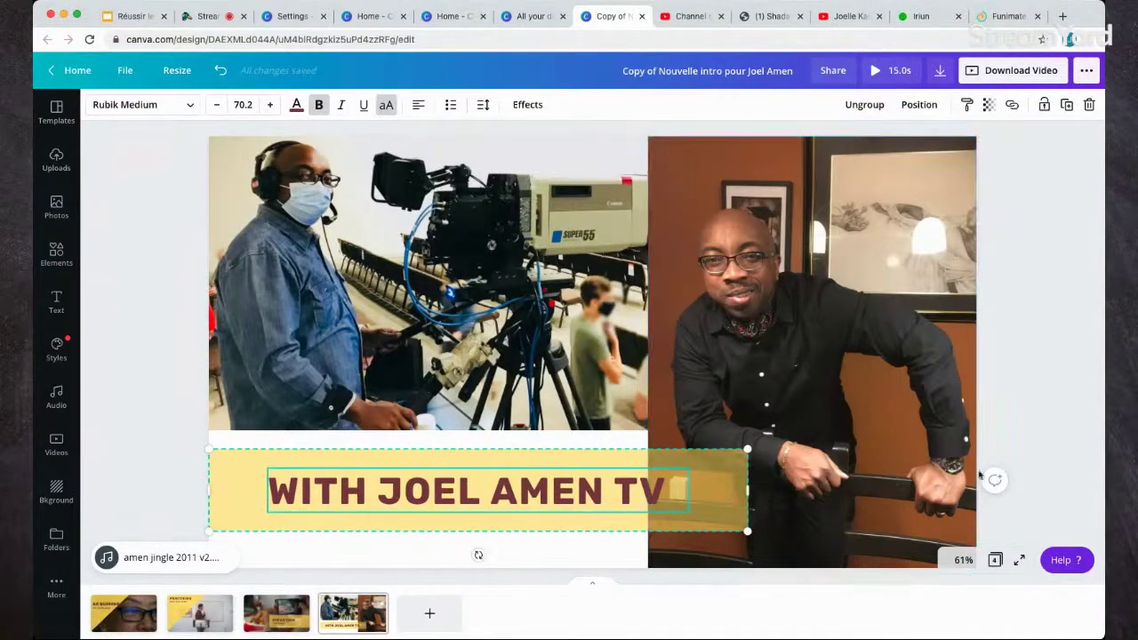
left_click(1045, 384)
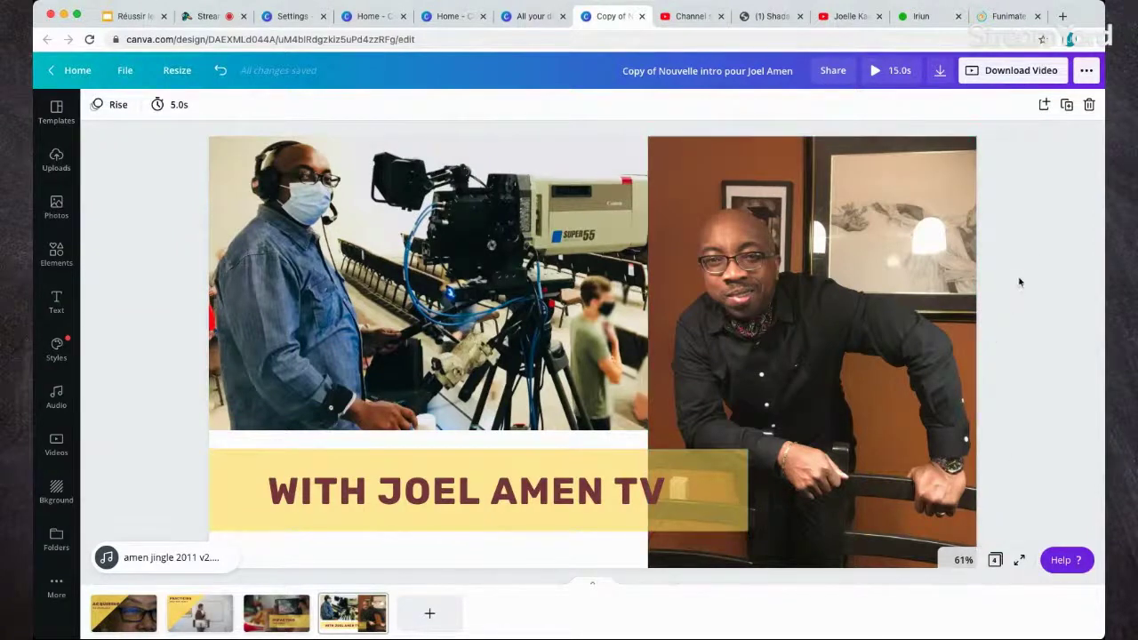
Download all 4 pages as a high-quality MP4 video and dismiss the saved-design dialog
left_click(1021, 71)
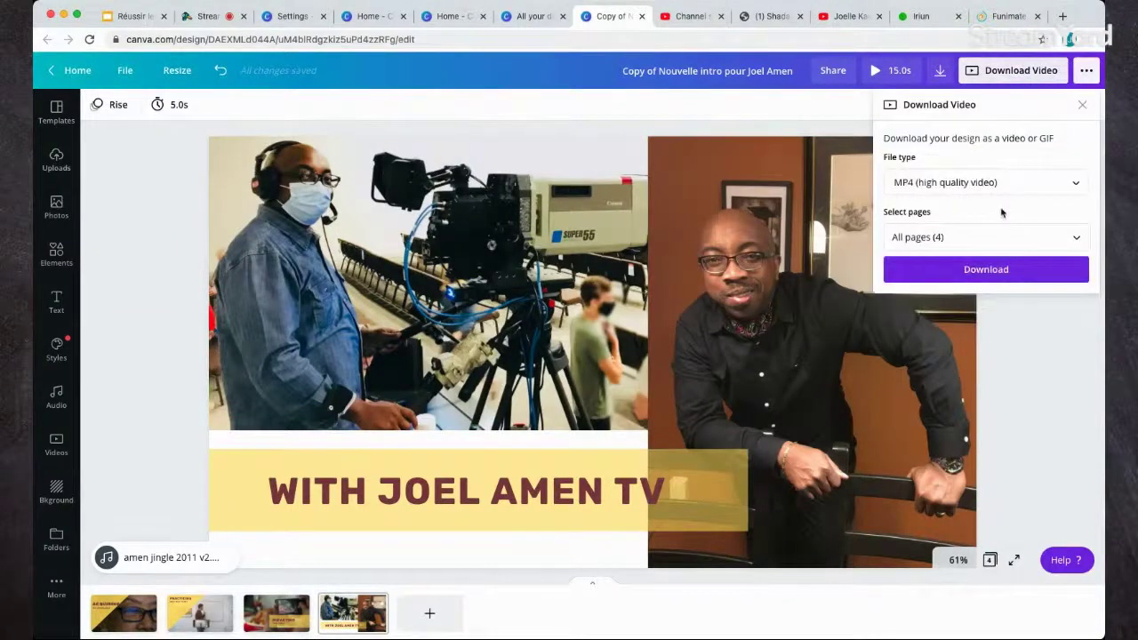
left_click(1018, 269)
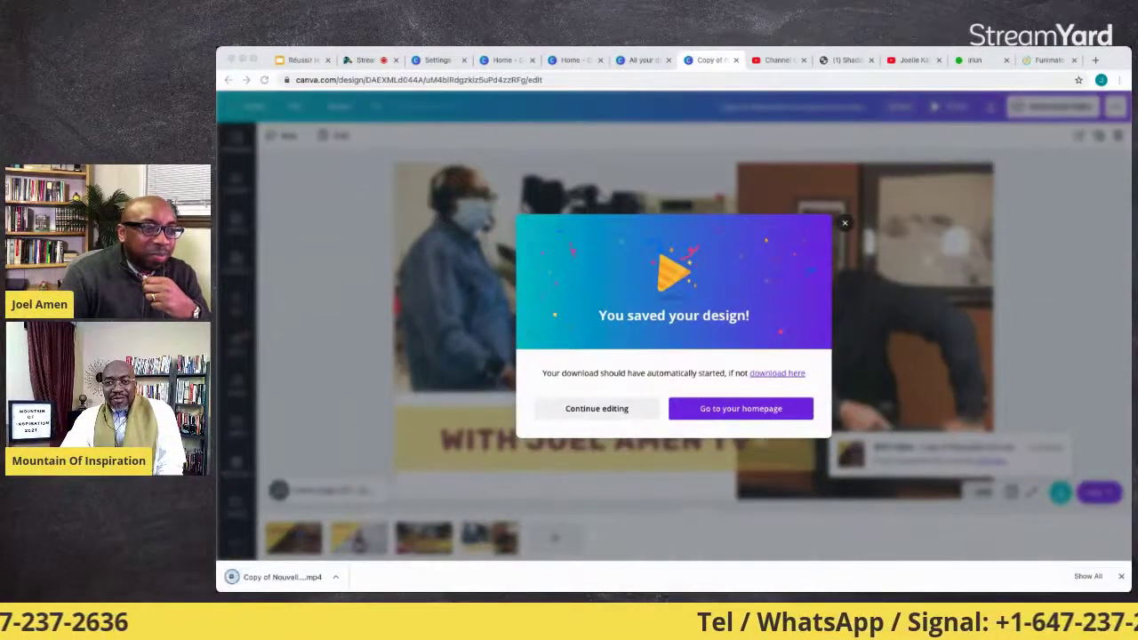
left_click(845, 225)
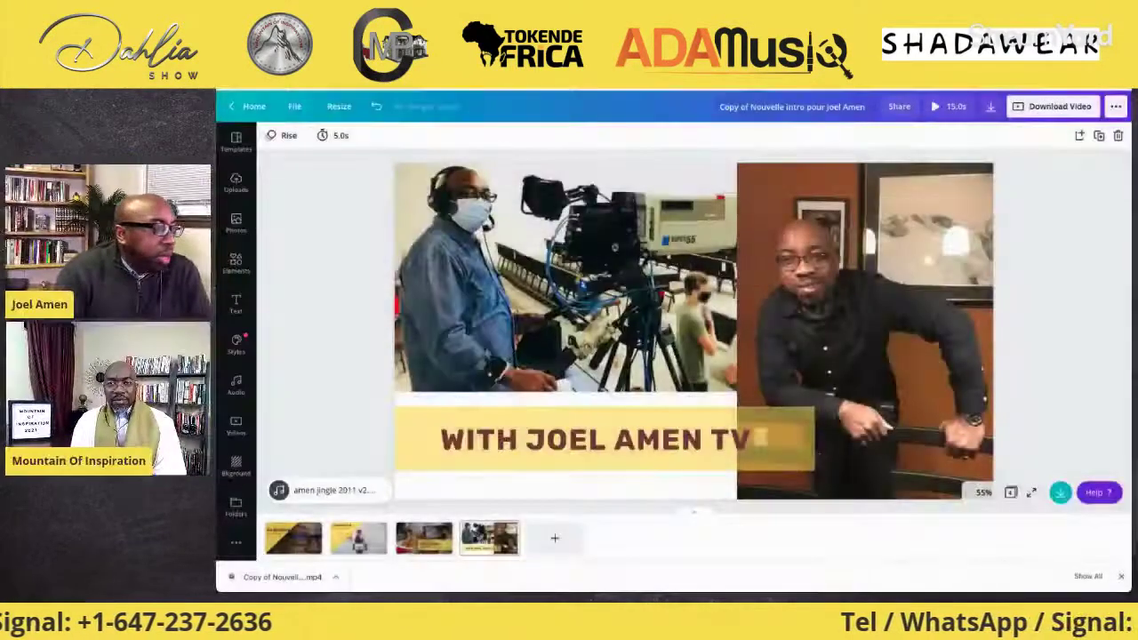
Return to the home page, search for "tiktok video" and browse the TikTok Video templates
left_click(251, 107)
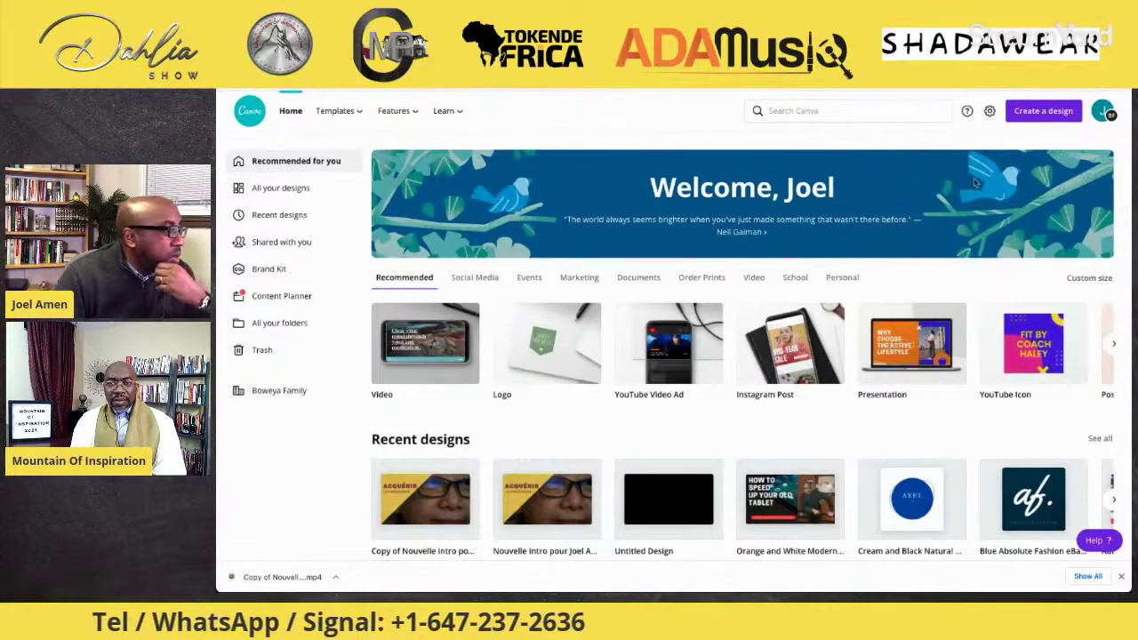
left_click(822, 109)
type("t")
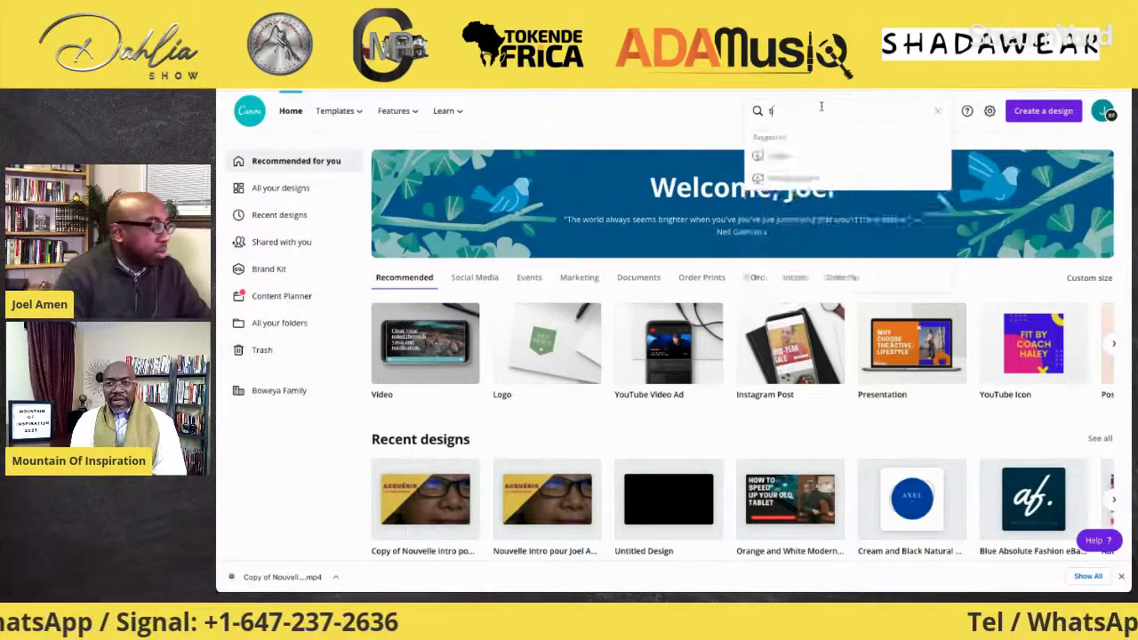
type("iktok")
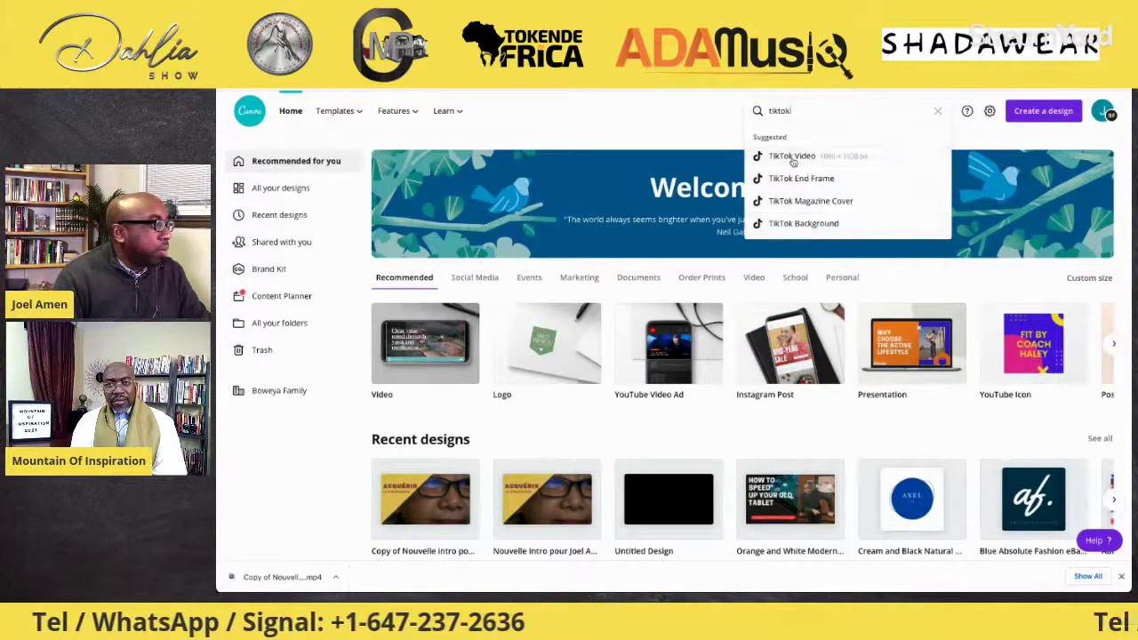
key("Return")
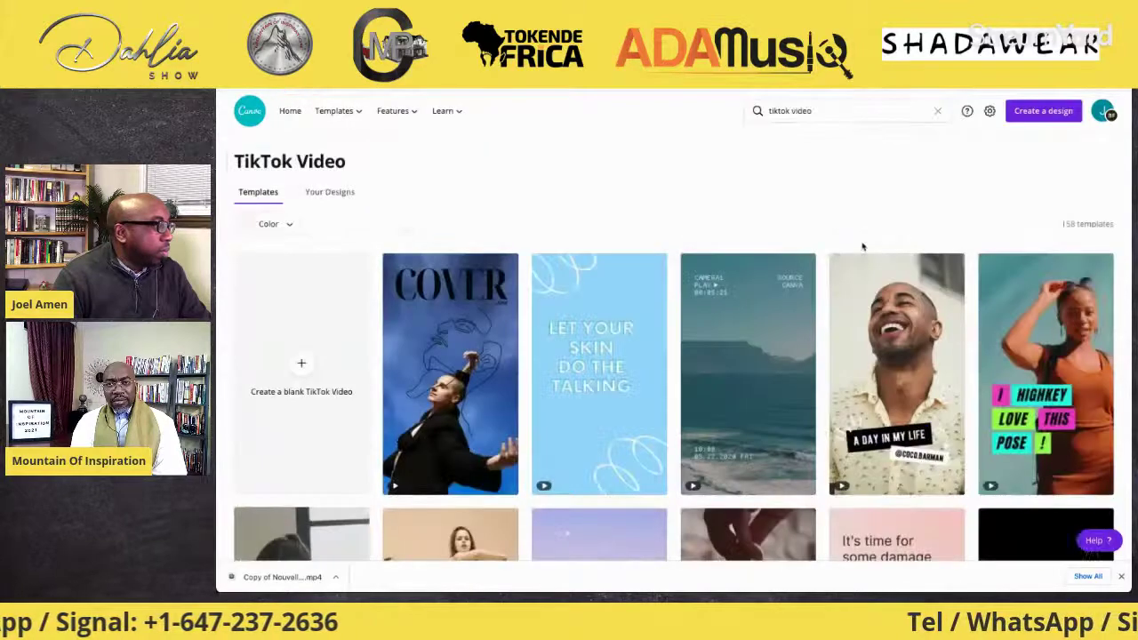
scroll(859, 247, "down", 3)
scroll(857, 250, "down", 4)
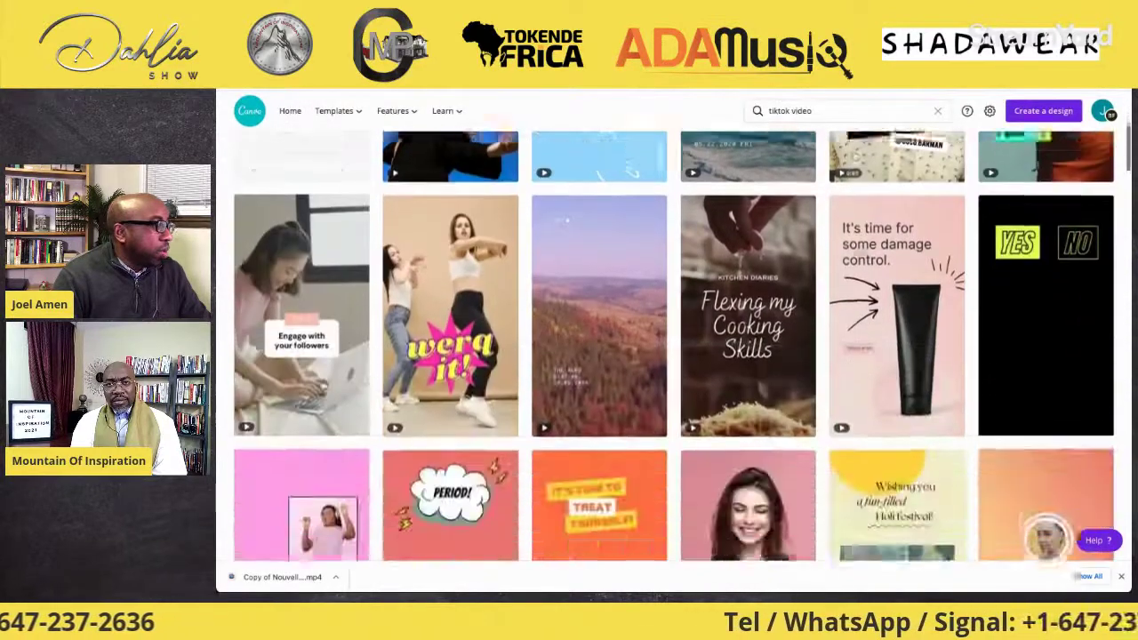
Browse the TikTok Video templates and open the "A DAY IN MY LIFE" template with the laughing man for editing
scroll(856, 250, "down", 5)
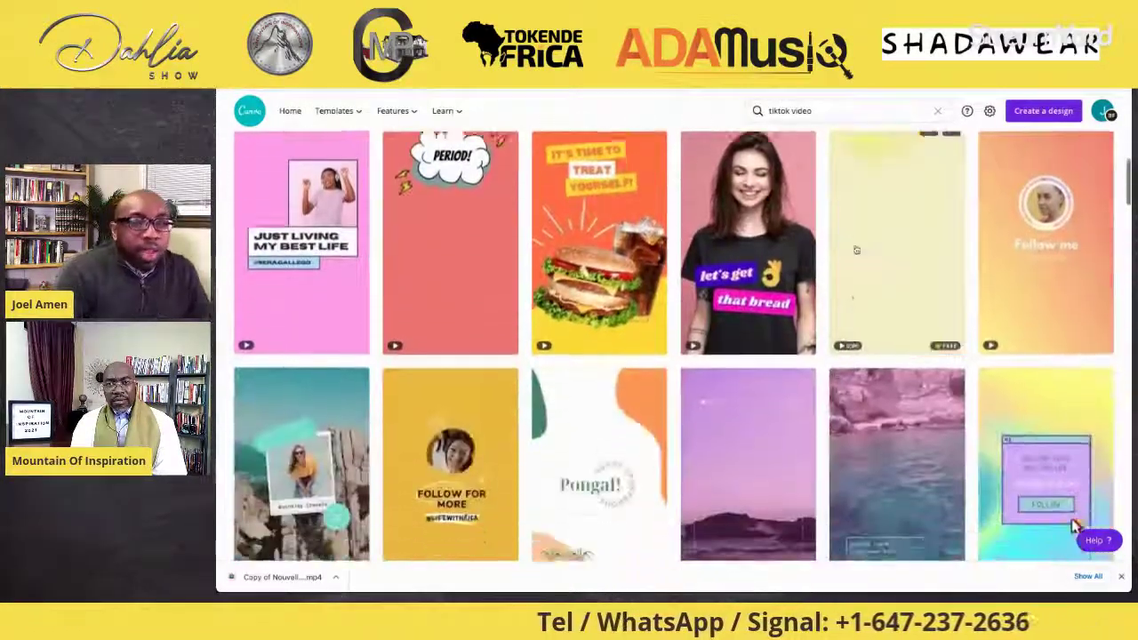
scroll(857, 250, "up", 12)
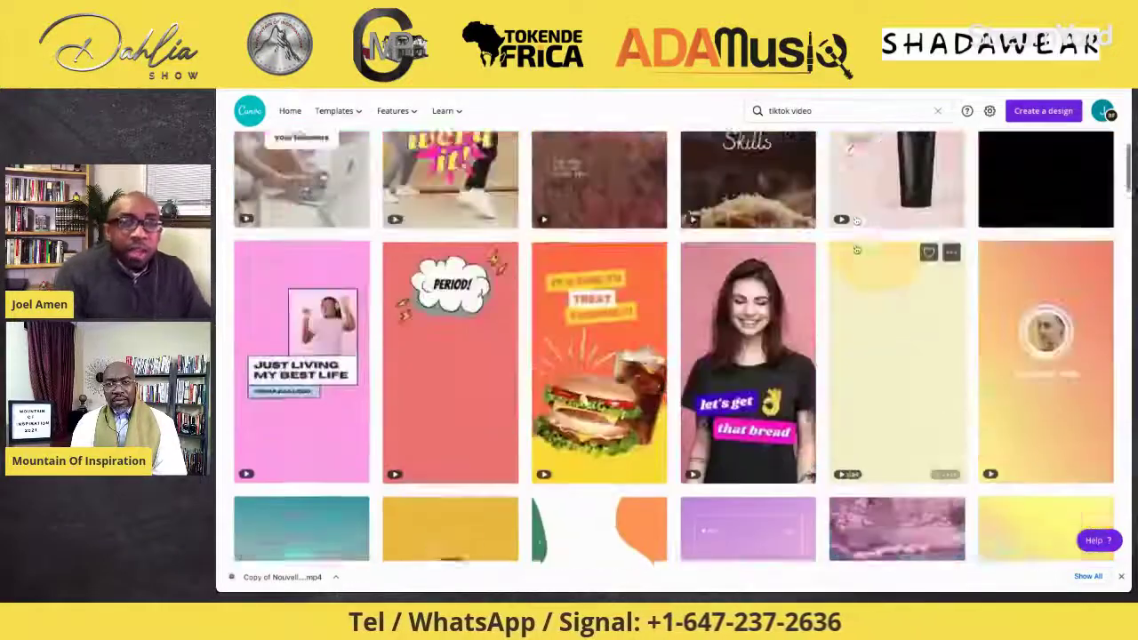
scroll(856, 250, "down", 1)
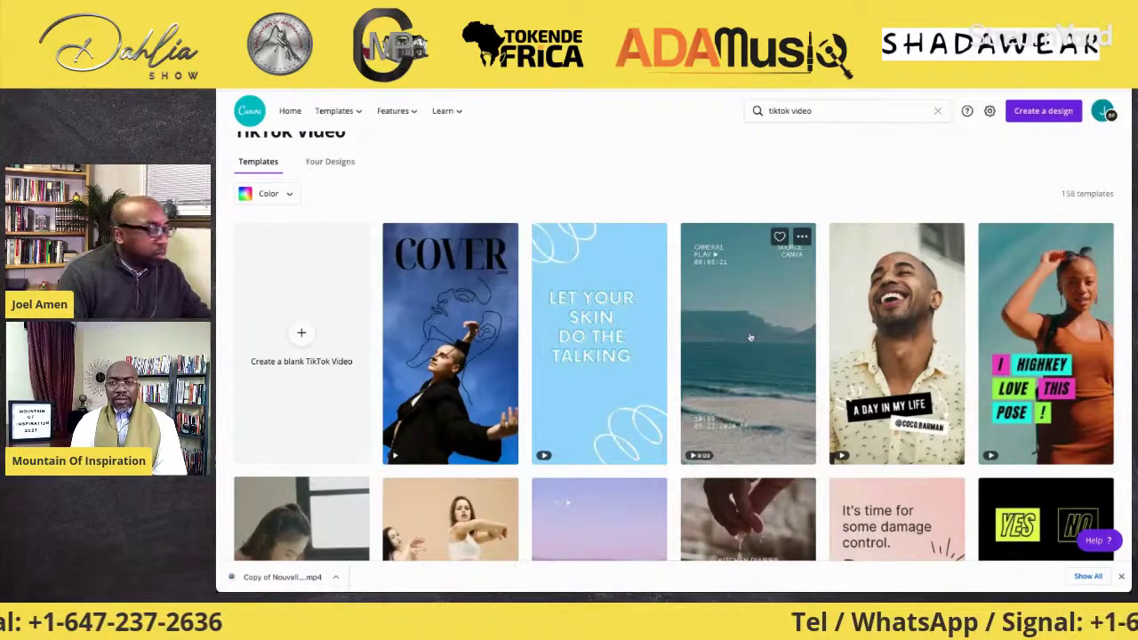
left_click(907, 349)
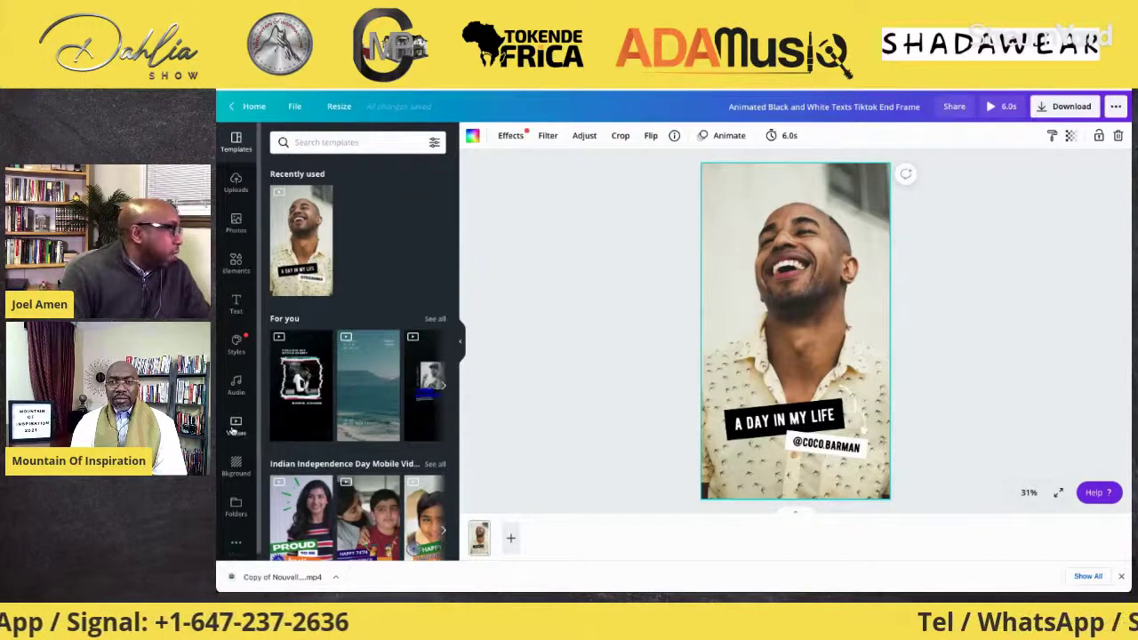
Search the photo library for "gentleman"
left_click(236, 226)
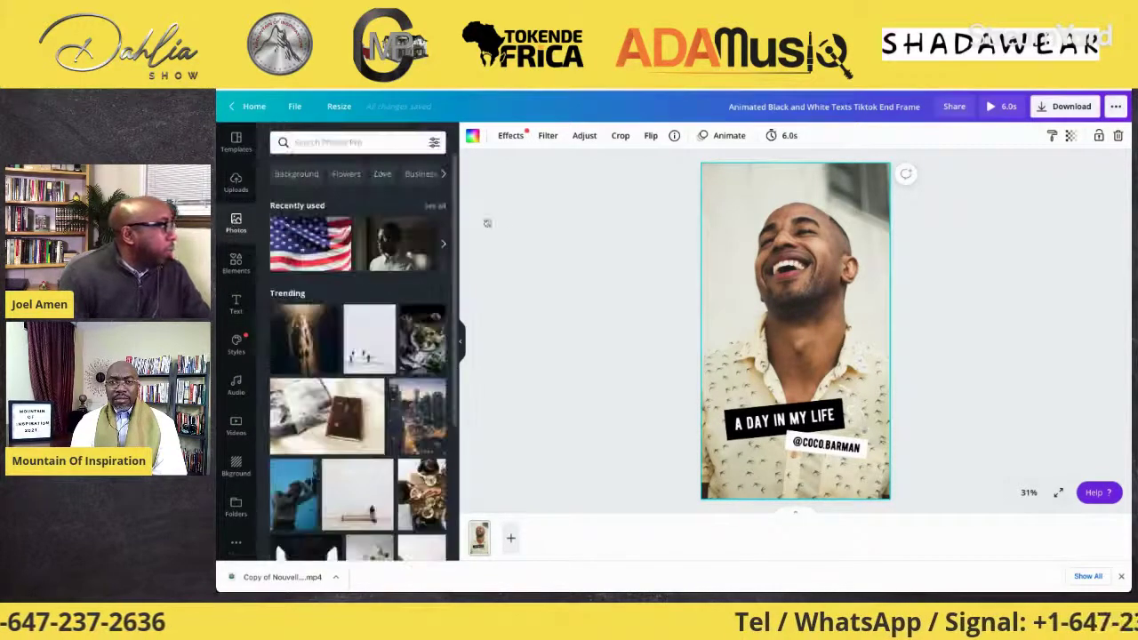
left_click(337, 140)
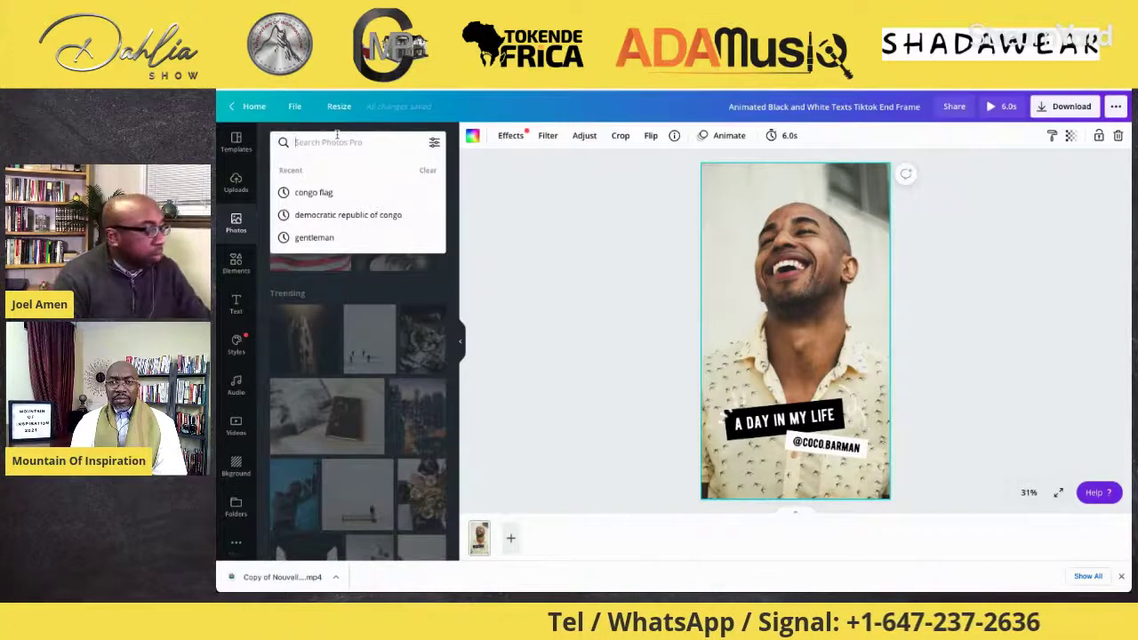
type("gent")
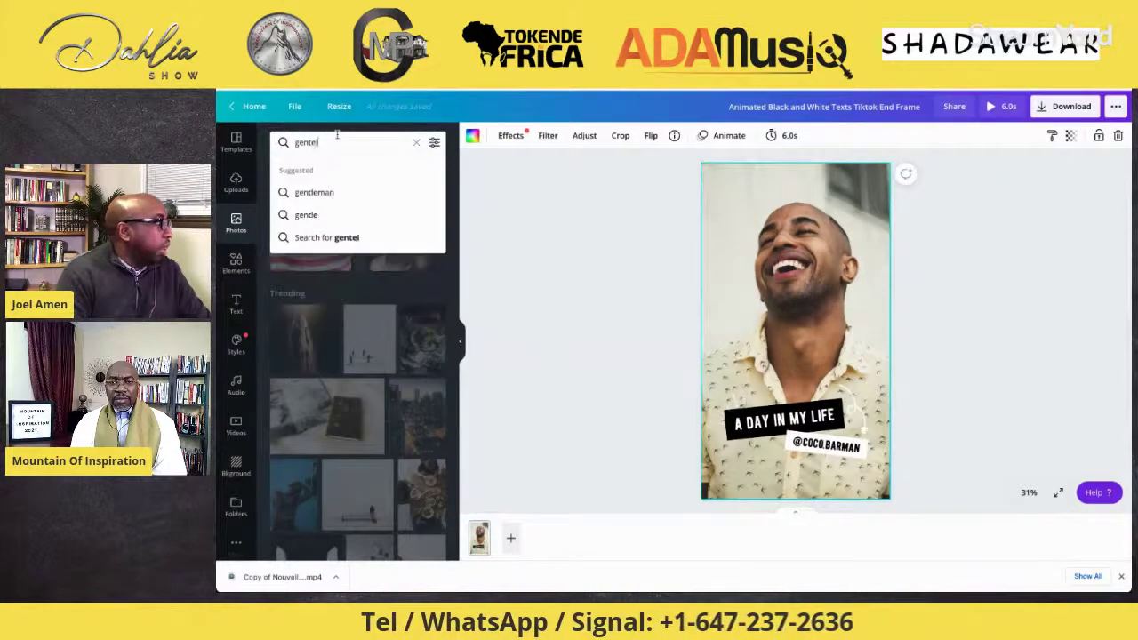
type("leman")
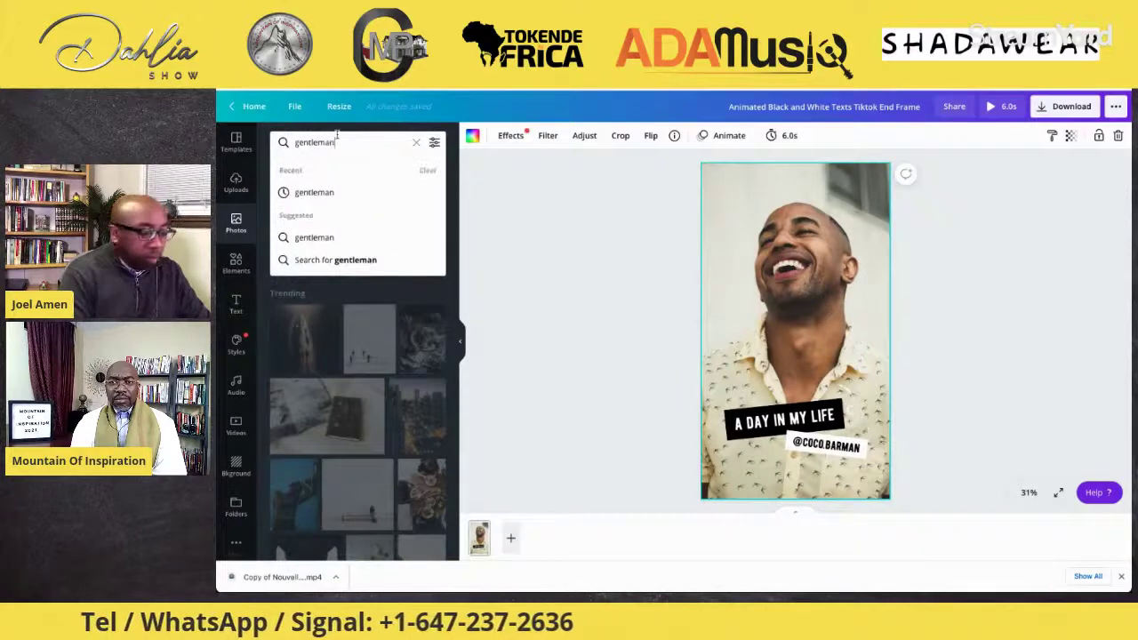
key("Return")
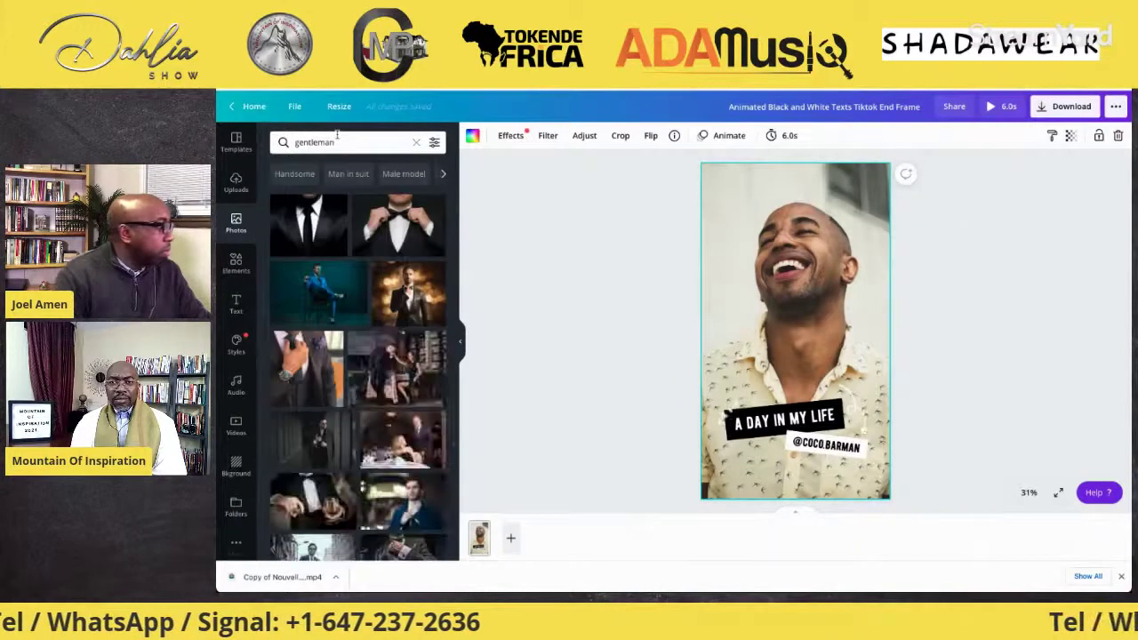